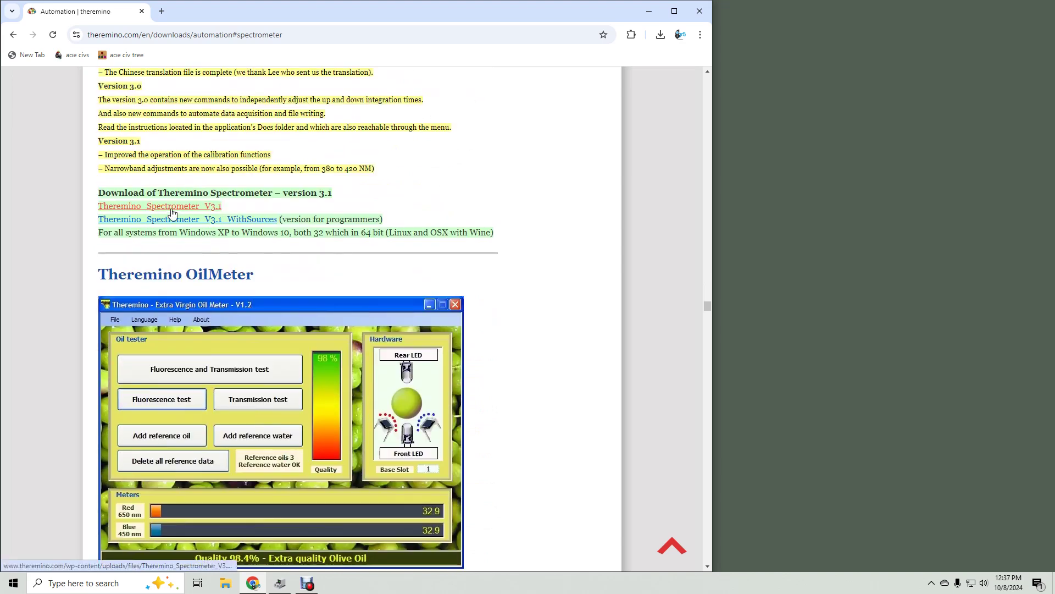
Step: Download the Theremino Spectrometer V3.1 zip from its link and open the downloaded archive from the browser's download history
{"action": "right_click", "coordinate": [172, 213]}
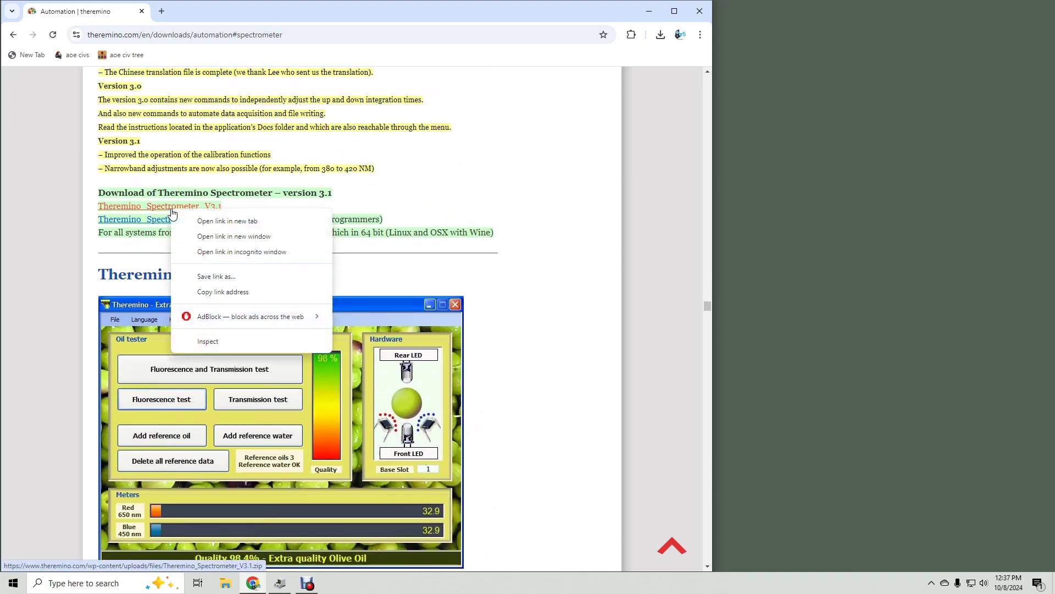
{"action": "left_click", "coordinate": [216, 277]}
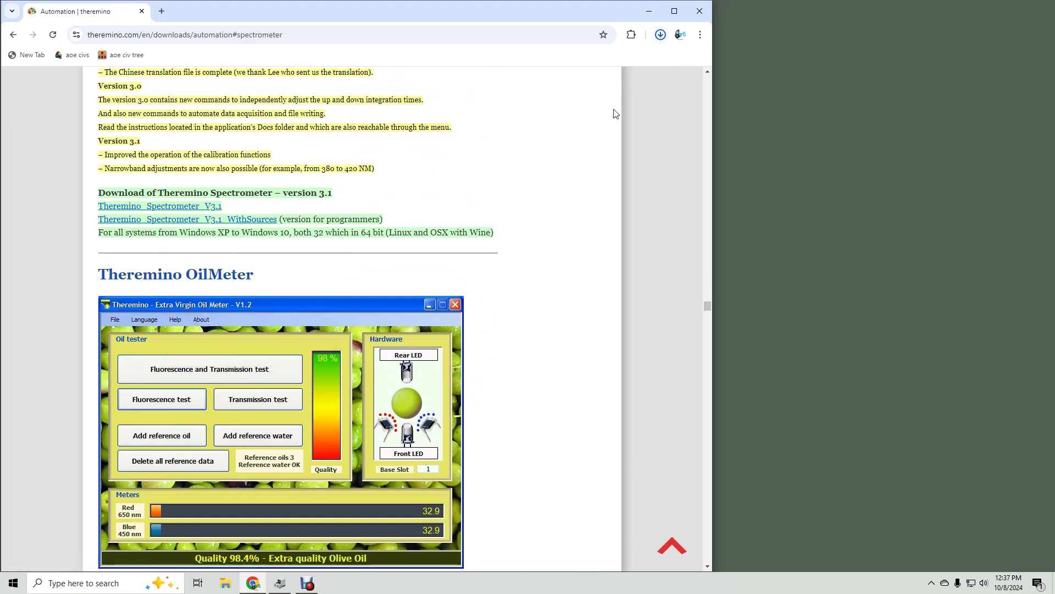
{"action": "key", "text": "ctrl+j"}
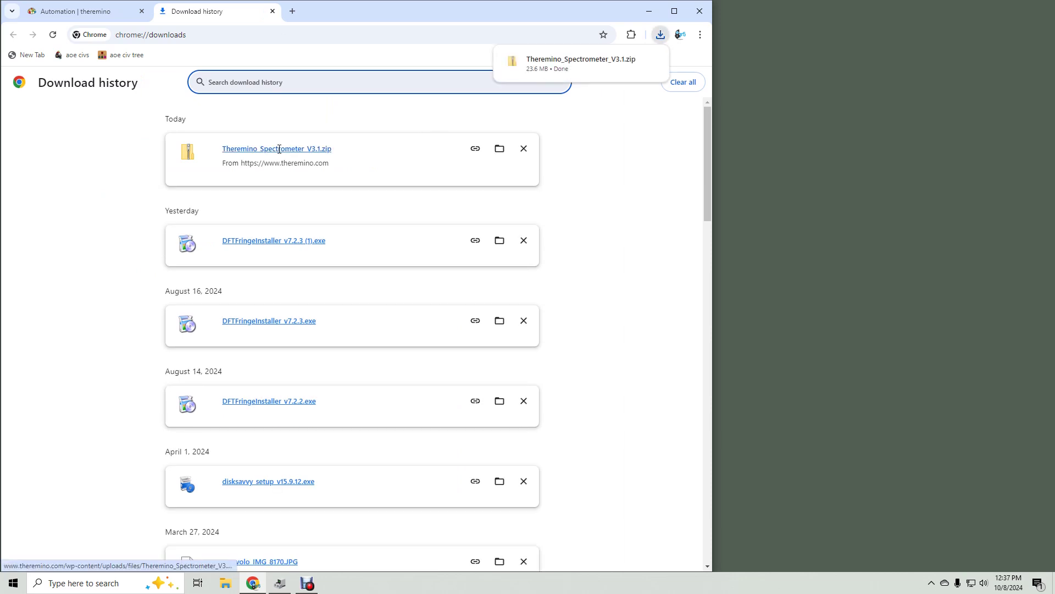
{"action": "left_click", "coordinate": [269, 149]}
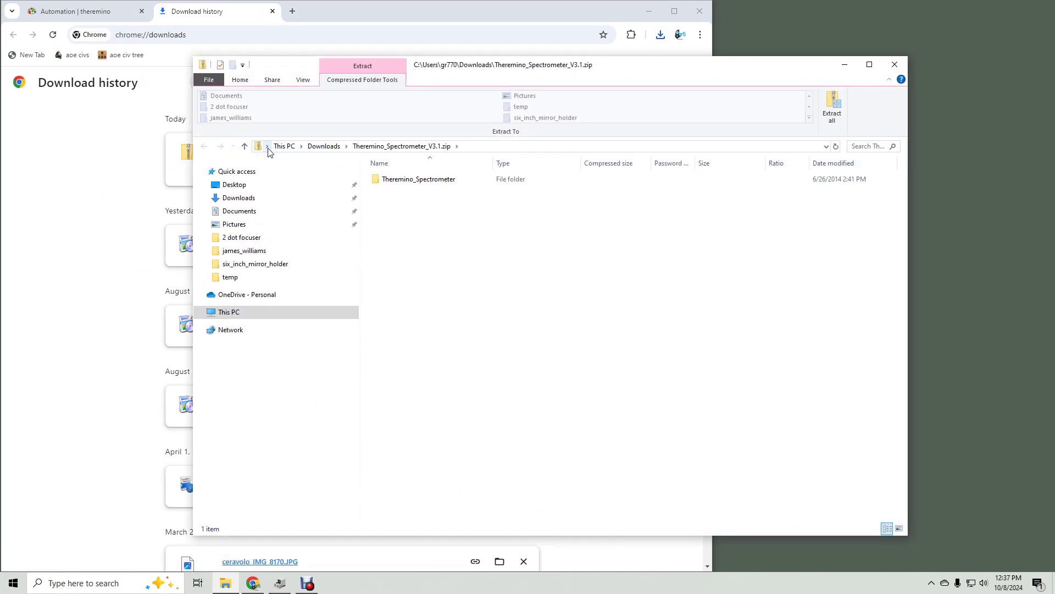
Step: Run Theremino_Spectrometer.exe from the archive's Theremino_Spectrometer folder and allow it past the SmartScreen block
{"action": "double_click", "coordinate": [415, 182]}
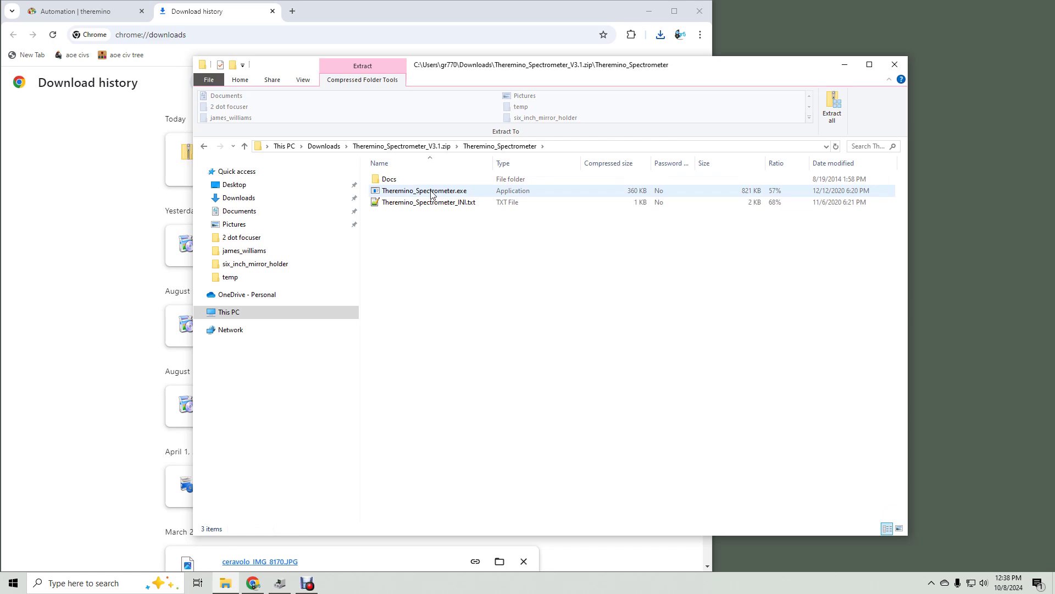
{"action": "double_click", "coordinate": [431, 193]}
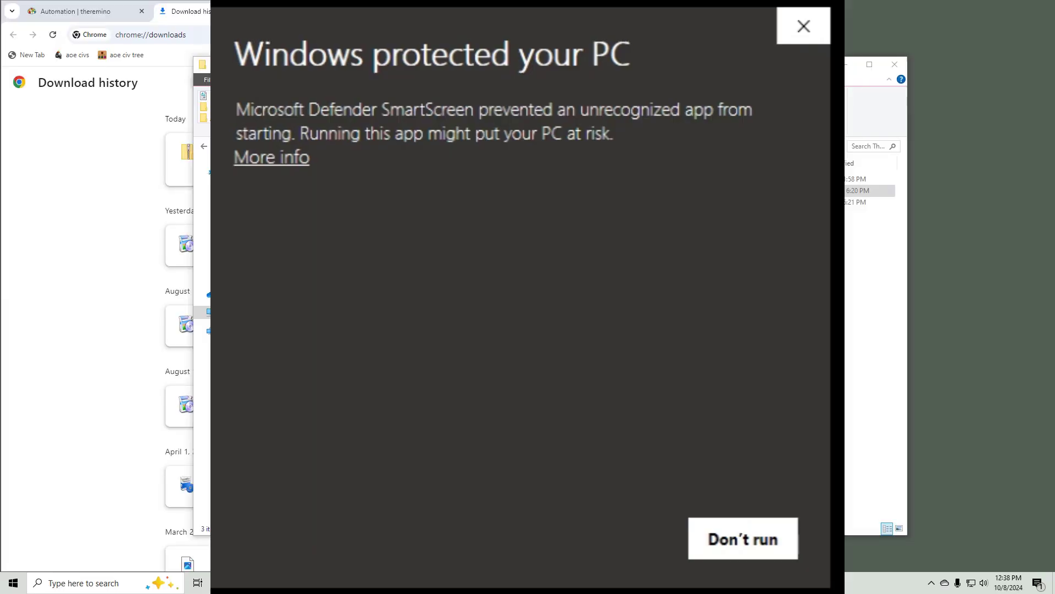
{"action": "left_click", "coordinate": [284, 158]}
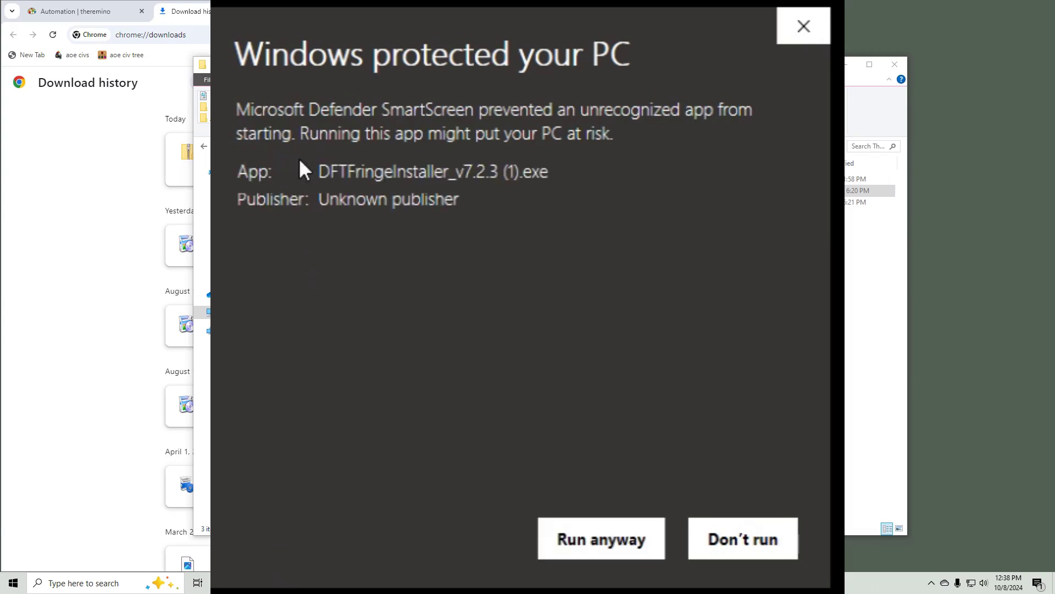
{"action": "left_click", "coordinate": [605, 544]}
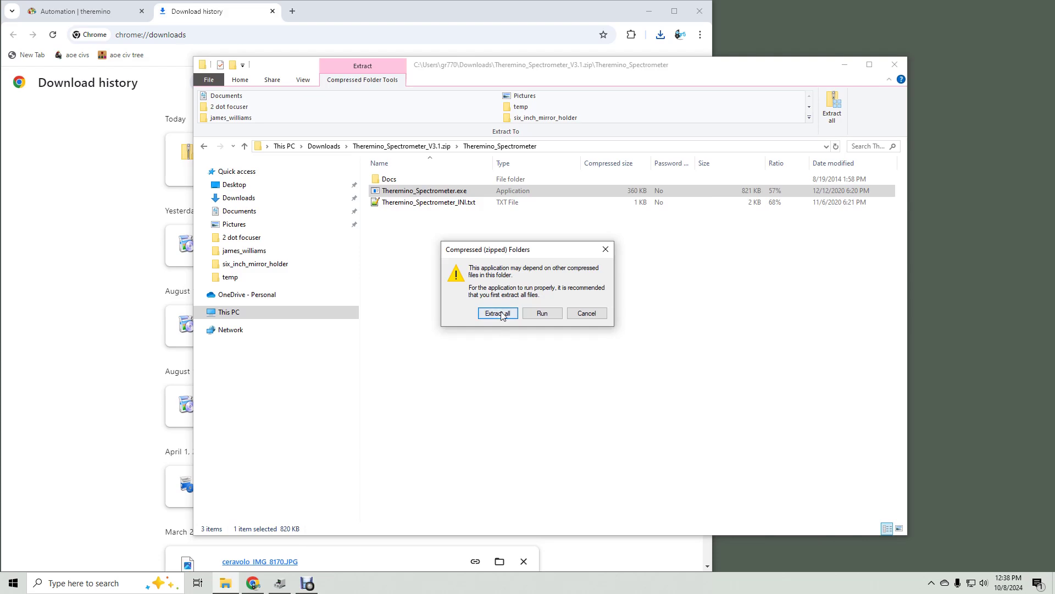
Step: Extract all archive files to a Theremino_Spectrometer_V3.1 folder directly in the user's home directory instead of Downloads
{"action": "left_click", "coordinate": [498, 313]}
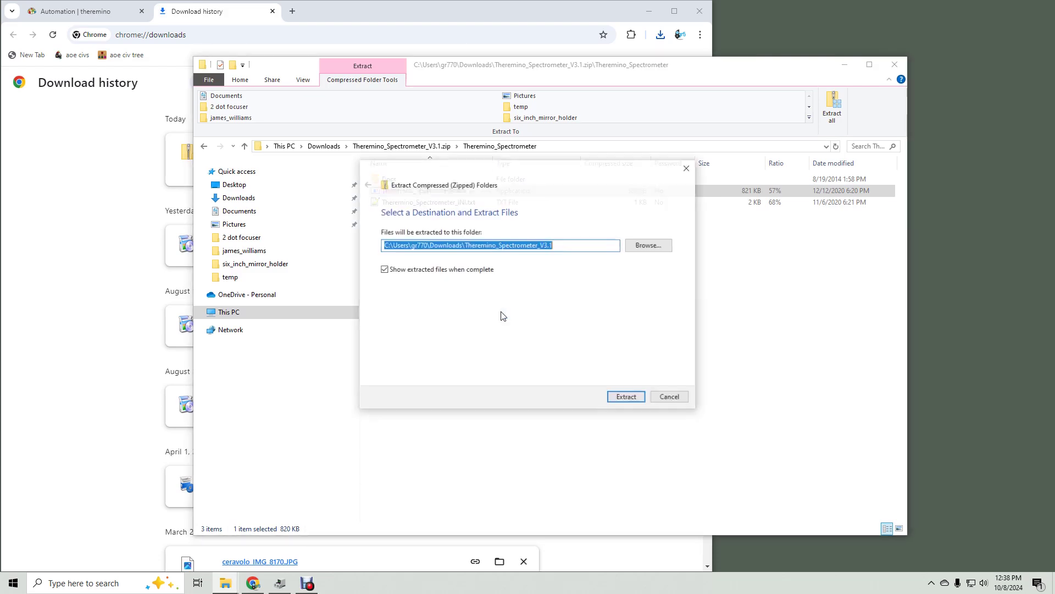
{"action": "left_click_drag", "start_coordinate": [455, 248], "coordinate": [429, 248]}
{"action": "key", "text": "Delete"}
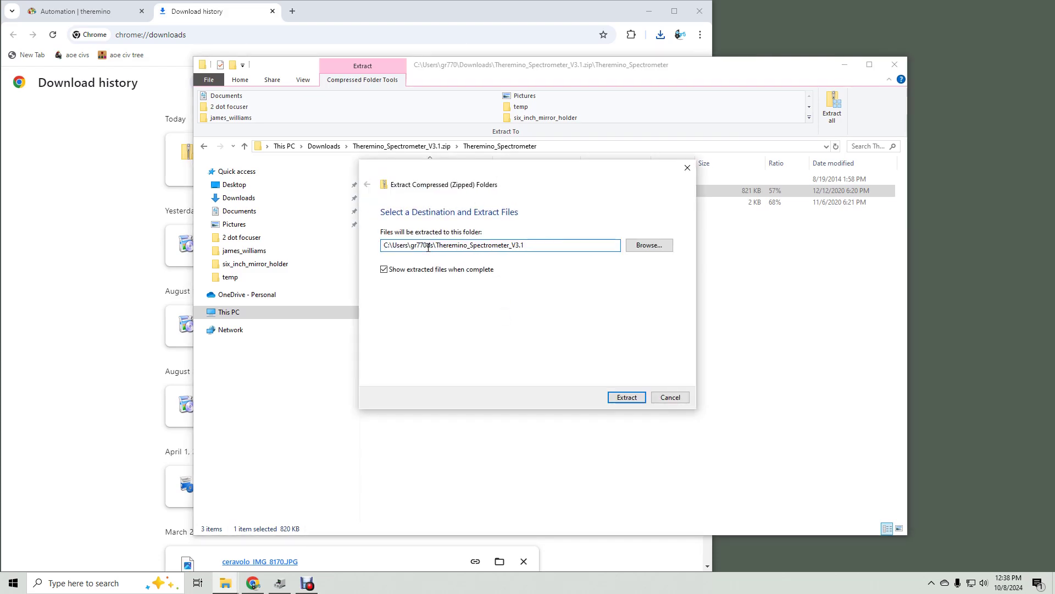
{"action": "key", "text": "Delete"}
{"action": "key", "text": "Delete"}
{"action": "key", "text": "Delete"}
{"action": "left_click", "coordinate": [628, 396]}
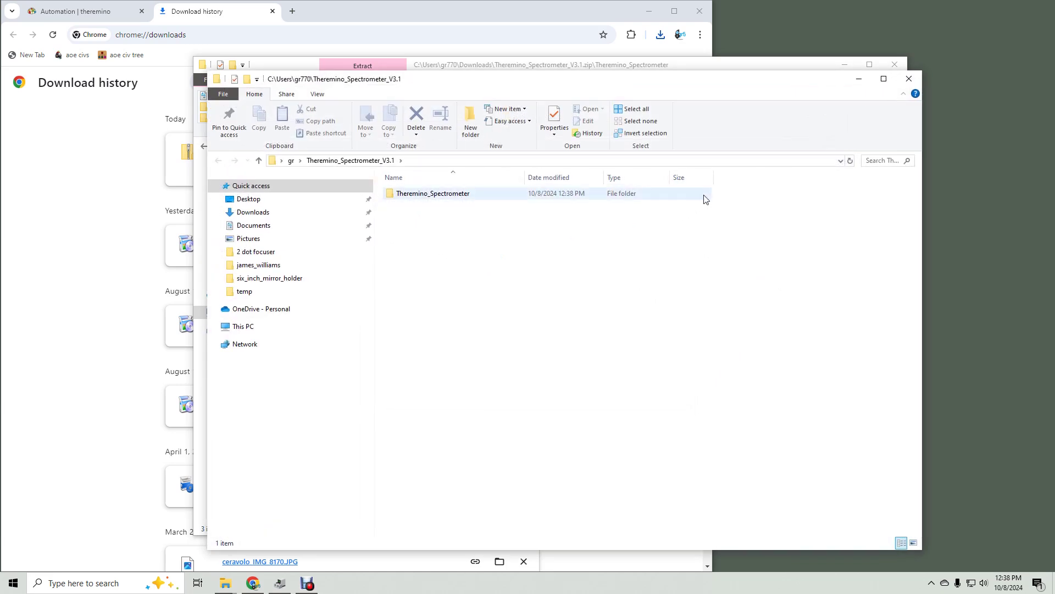
Step: Select Theremino_Spectrometer.exe in the extracted folder, close the zip window and narrow the folder window to uncover the desktop
{"action": "double_click", "coordinate": [472, 195]}
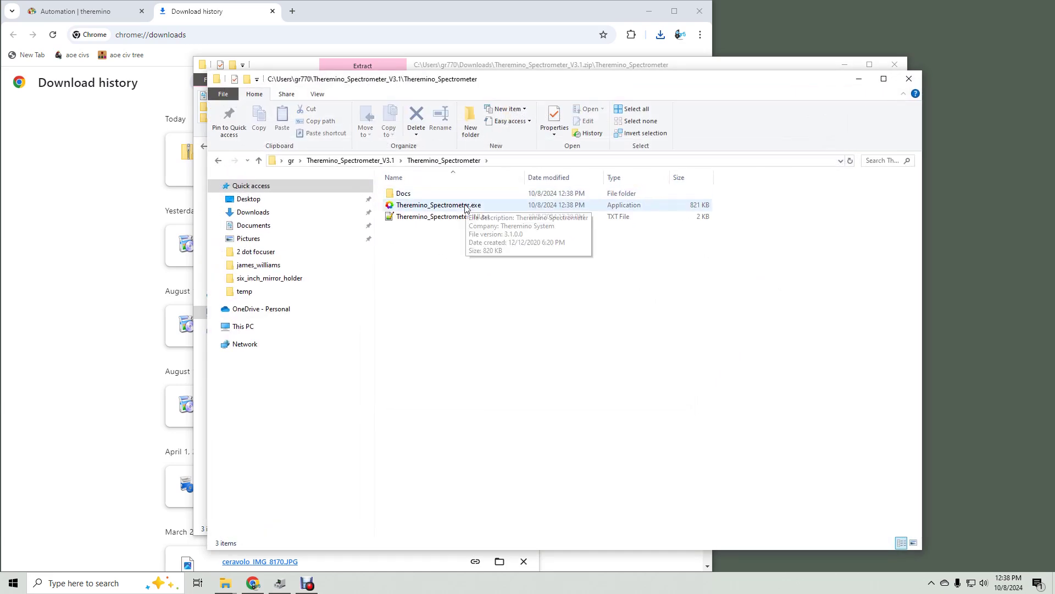
{"action": "left_click", "coordinate": [465, 207]}
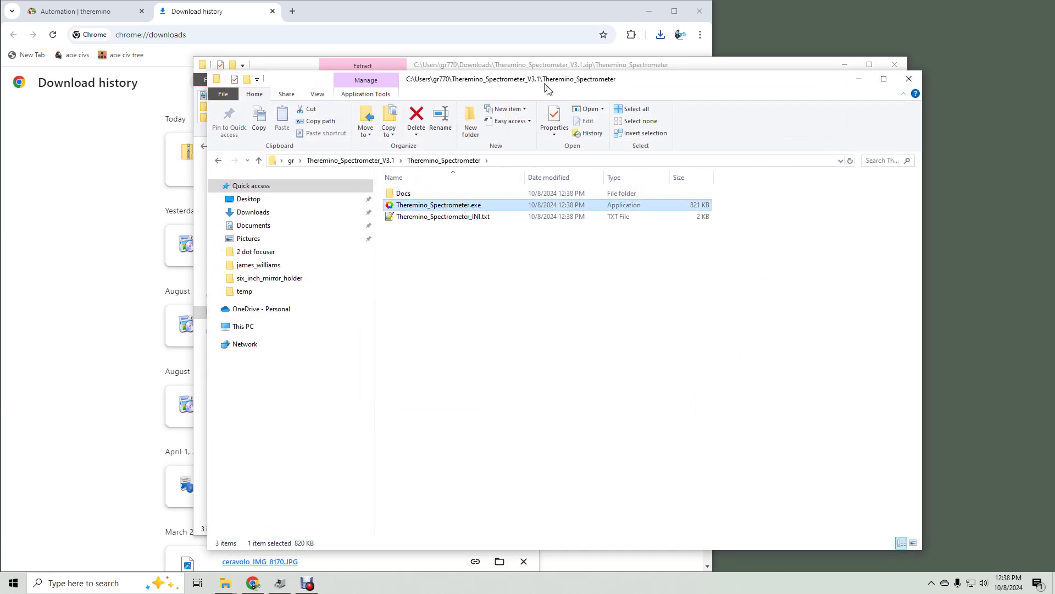
{"action": "left_click_drag", "start_coordinate": [547, 88], "coordinate": [602, 141]}
{"action": "left_click", "coordinate": [894, 65]}
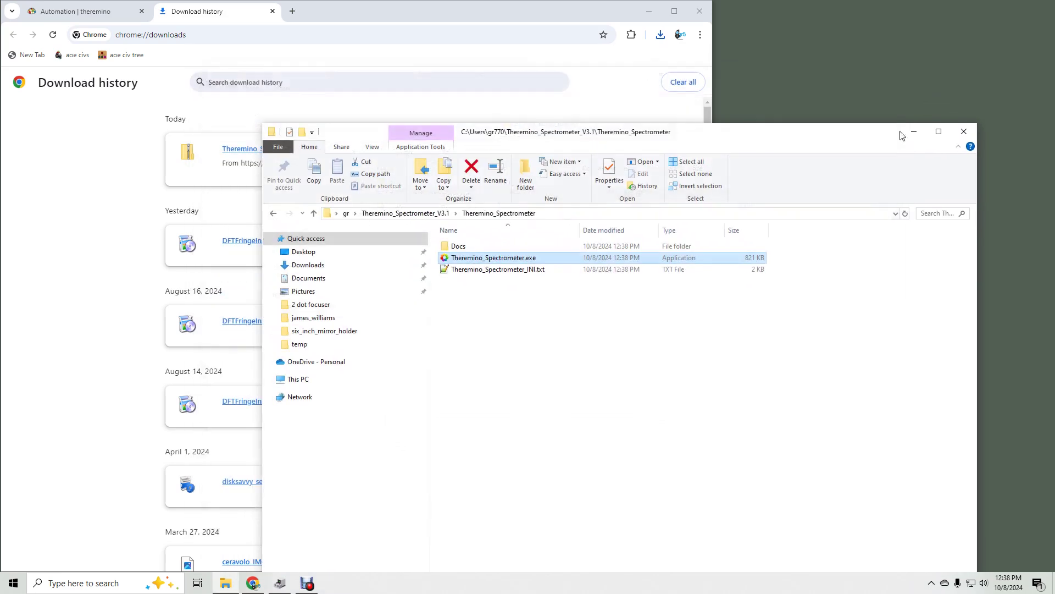
{"action": "left_click_drag", "start_coordinate": [977, 287], "coordinate": [803, 293]}
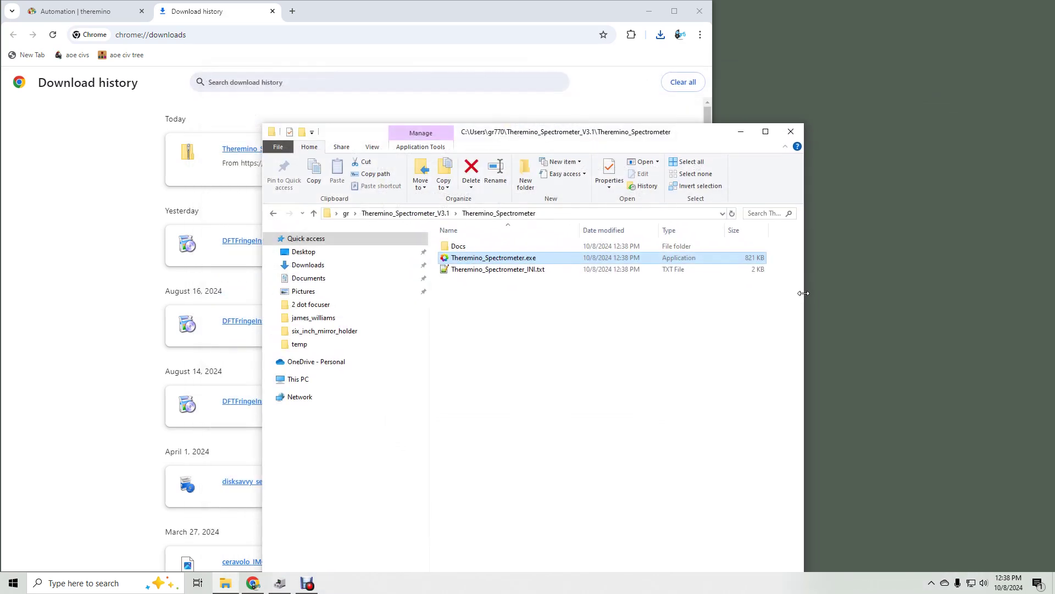
Step: Place a shortcut to Theremino_Spectrometer.exe from the extracted folder on the free area of the desktop
{"action": "left_click_drag", "start_coordinate": [468, 263], "coordinate": [863, 302]}
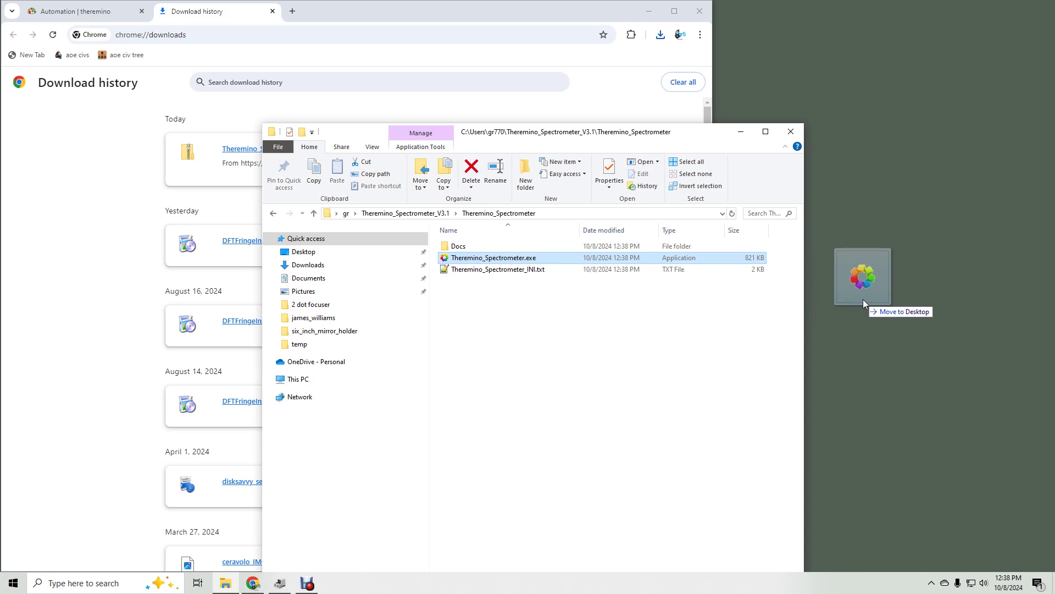
{"action": "left_click_drag", "start_coordinate": [863, 300], "coordinate": [853, 304]}
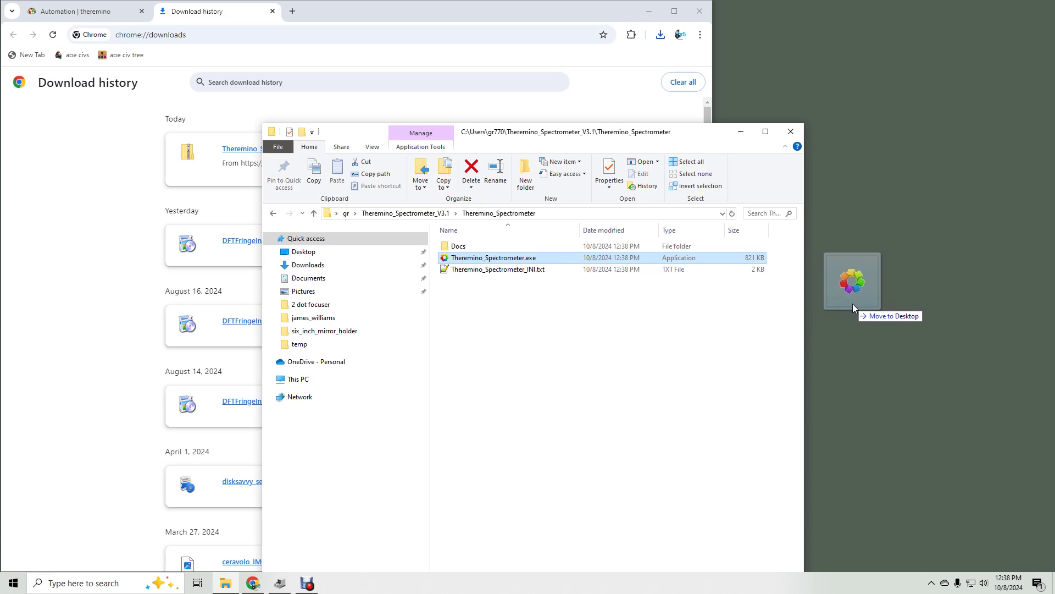
{"action": "key", "text": "alt"}
{"action": "key", "text": "shift"}
{"action": "left_click_drag", "start_coordinate": [852, 304], "coordinate": [853, 304]}
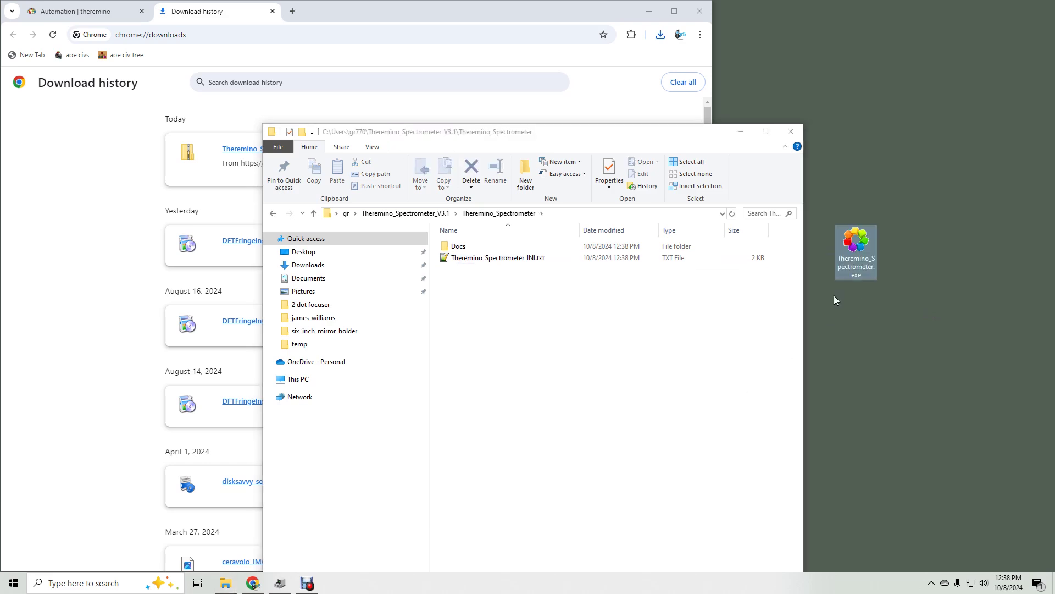
{"action": "left_click_drag", "start_coordinate": [853, 262], "coordinate": [851, 329]}
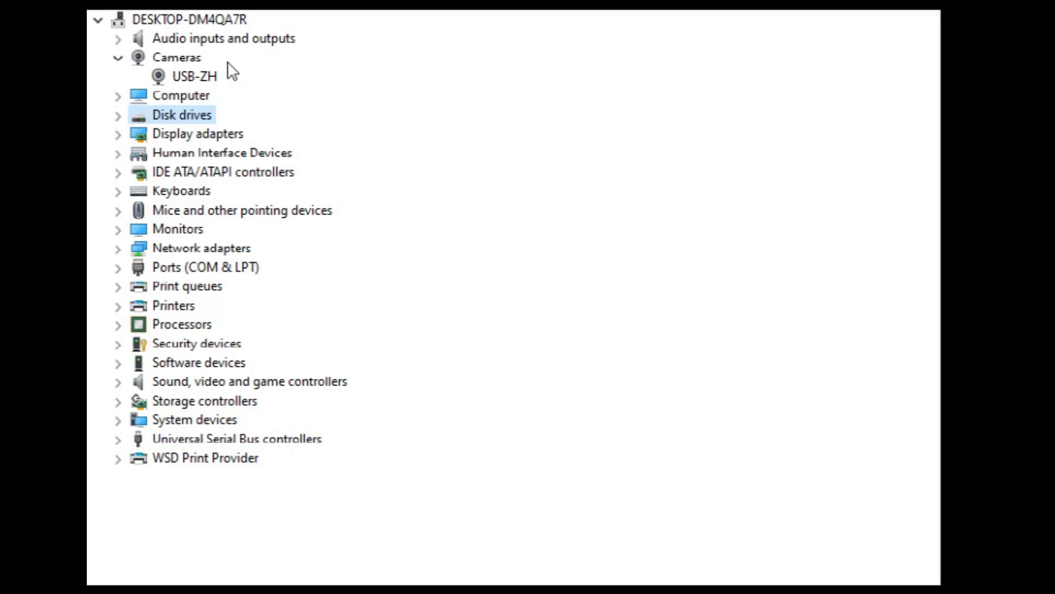
Step: Select the USB-ZH camera in Device Manager, launch Theremino Spectrometer from its desktop shortcut and enlarge its window
{"action": "left_click", "coordinate": [201, 76]}
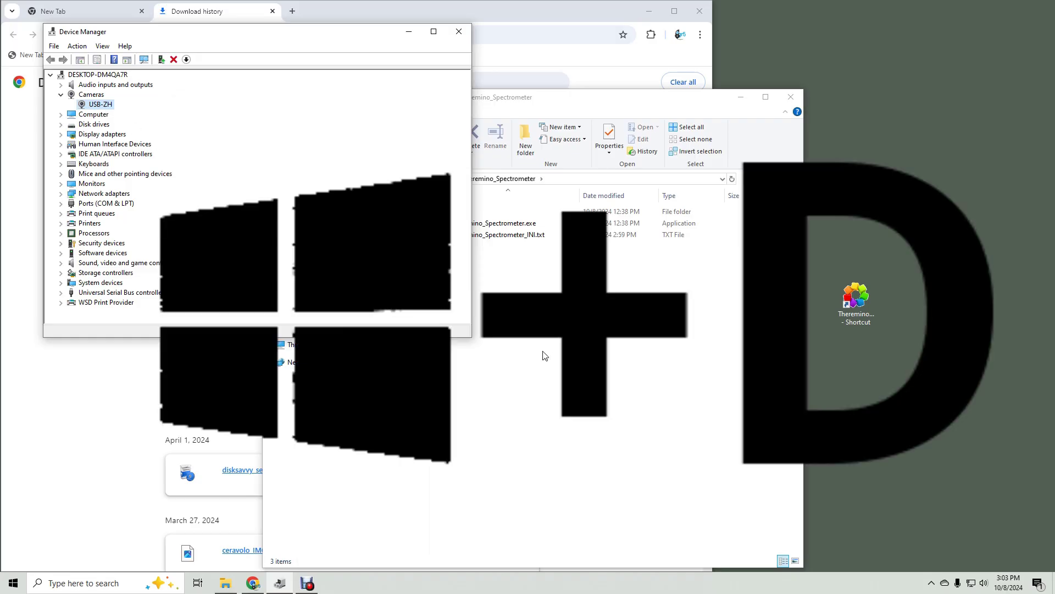
{"action": "key", "text": "super+d"}
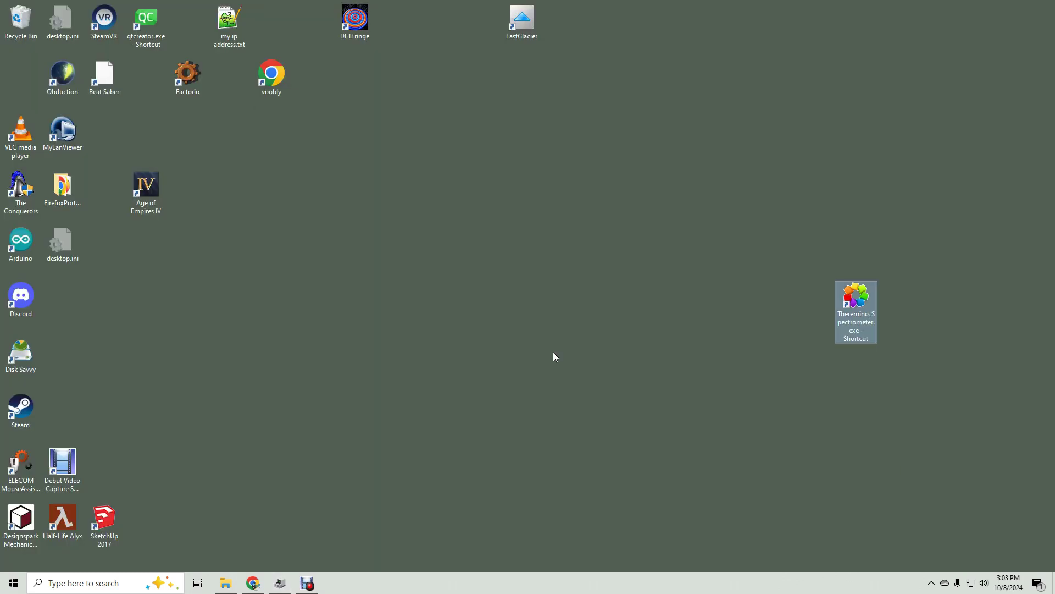
{"action": "double_click", "coordinate": [861, 295]}
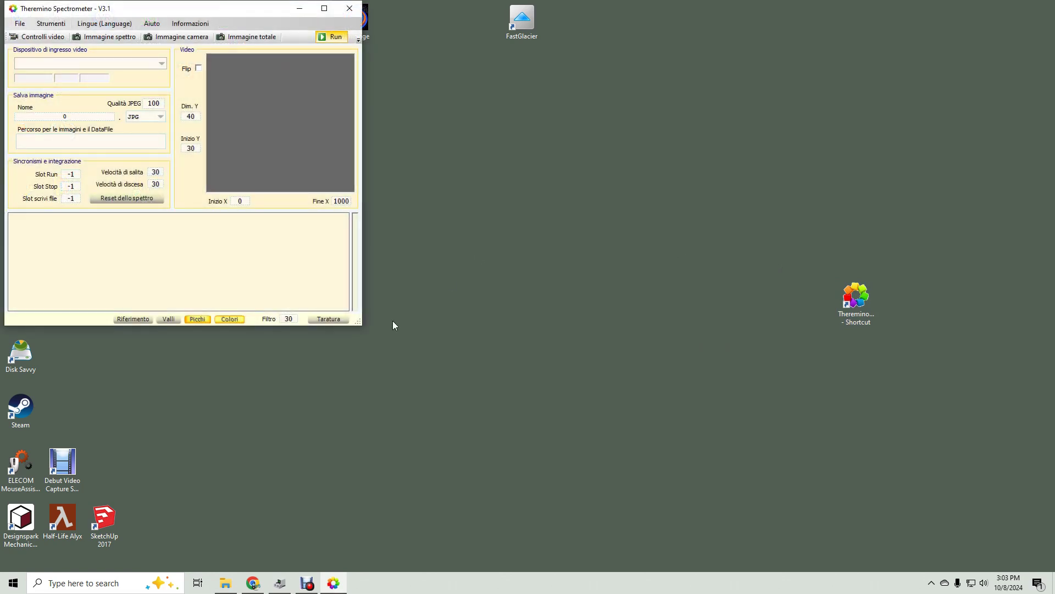
{"action": "left_click_drag", "start_coordinate": [358, 322], "coordinate": [592, 358]}
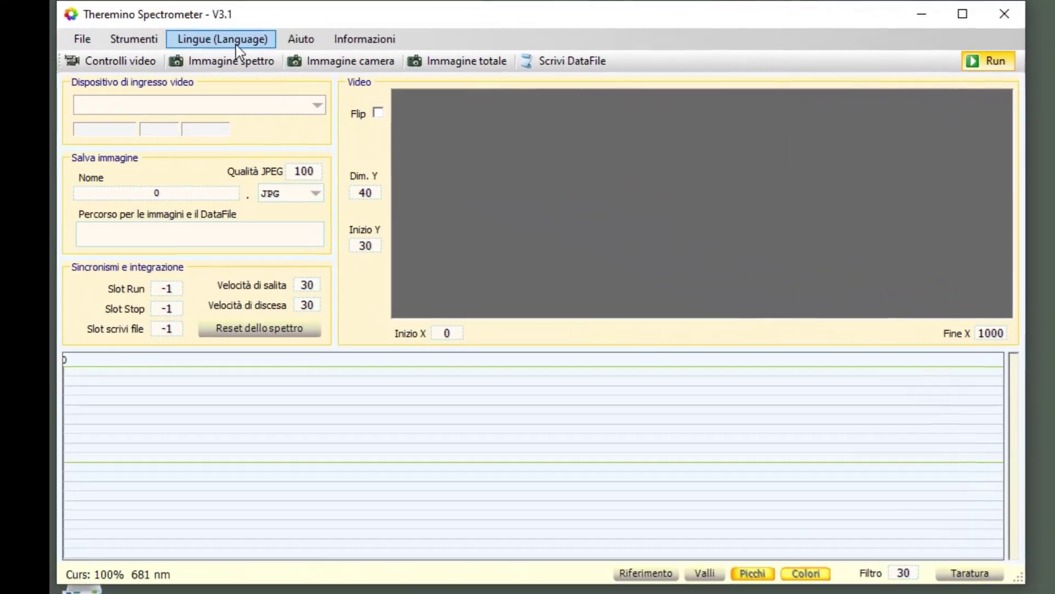
Step: Switch the interface language to English and choose 0 USB-ZH as the video input device
{"action": "left_click", "coordinate": [151, 28]}
{"action": "left_click", "coordinate": [243, 58]}
{"action": "left_click", "coordinate": [110, 106]}
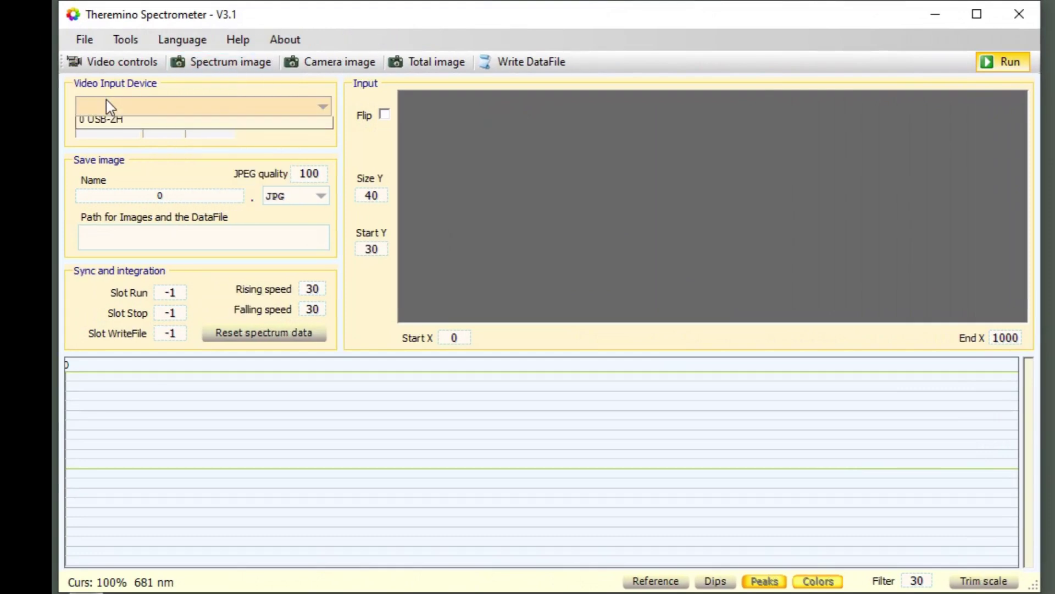
{"action": "left_click", "coordinate": [109, 120]}
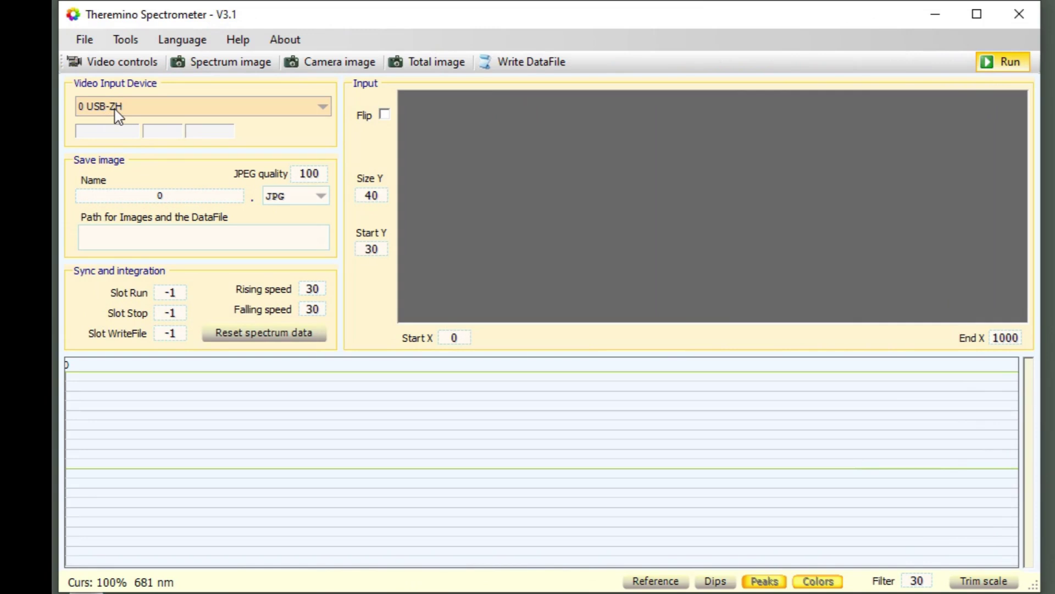
Step: Open the video input controls and set the compression to YUY2
{"action": "left_click", "coordinate": [131, 65]}
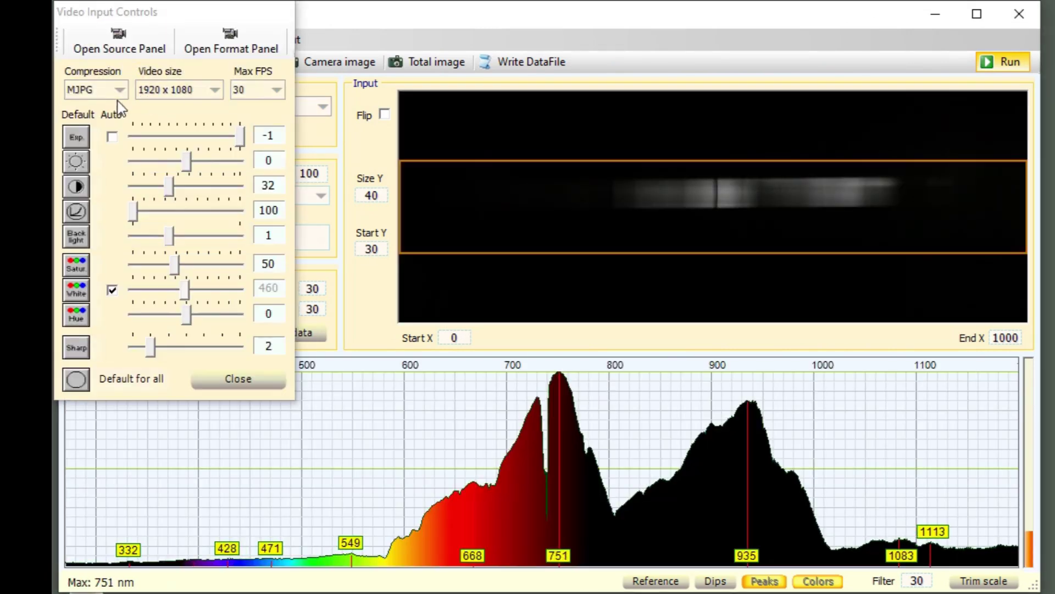
{"action": "left_click", "coordinate": [117, 91]}
{"action": "left_click", "coordinate": [94, 120]}
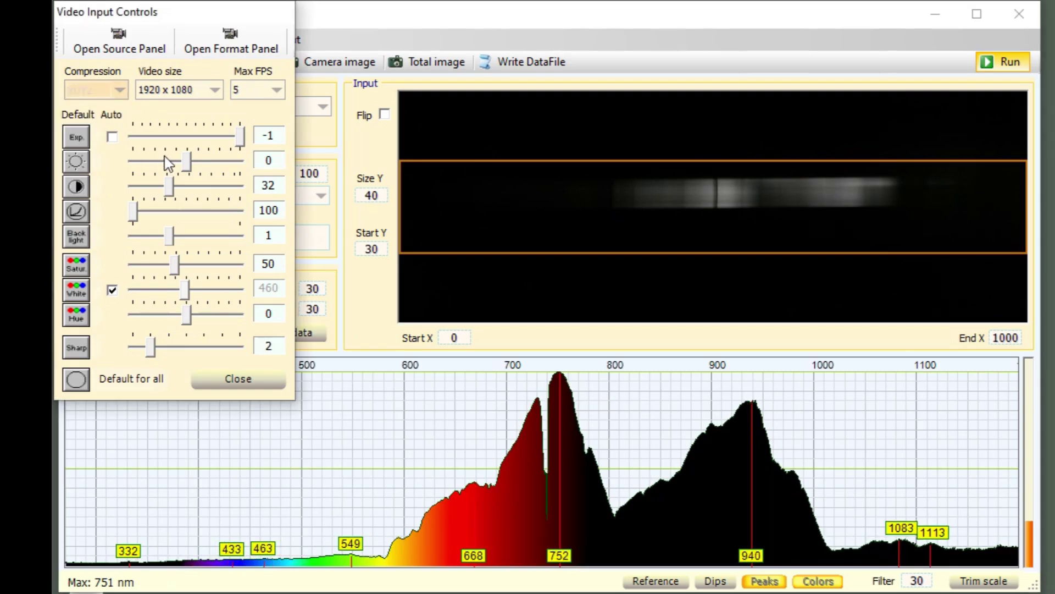
Step: Set the camera exposure to -1 with automatic exposure off and close the video input controls
{"action": "left_click_drag", "start_coordinate": [240, 138], "coordinate": [204, 139]}
{"action": "left_click", "coordinate": [110, 138]}
{"action": "left_click", "coordinate": [110, 139]}
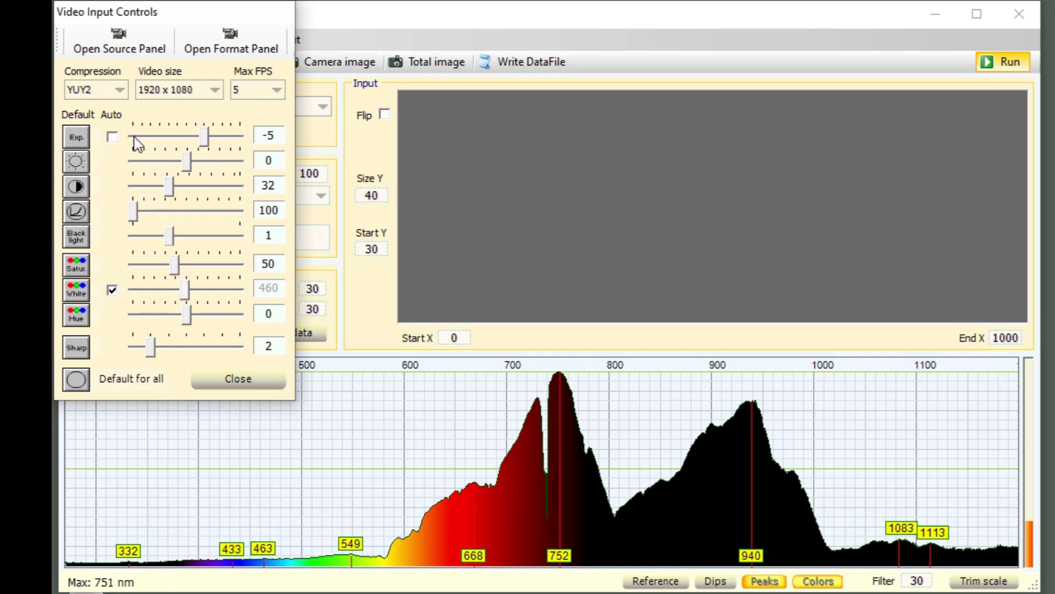
{"action": "left_click_drag", "start_coordinate": [207, 142], "coordinate": [245, 144]}
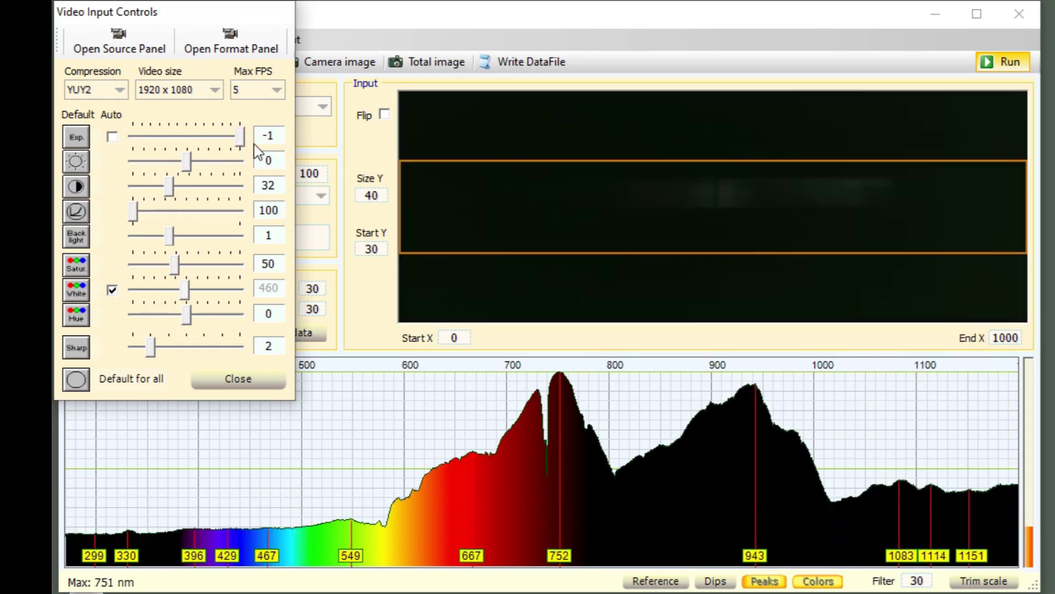
{"action": "left_click", "coordinate": [242, 377]}
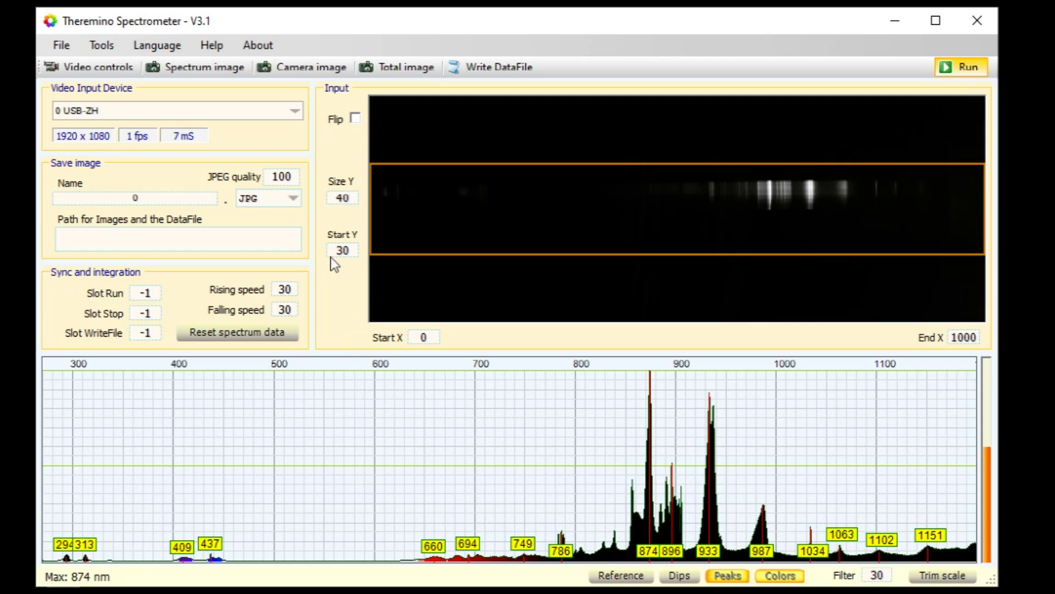
Step: Flip the input image and set the sampling area's Size Y to 20 and Start Y to 45
{"action": "left_click", "coordinate": [360, 119]}
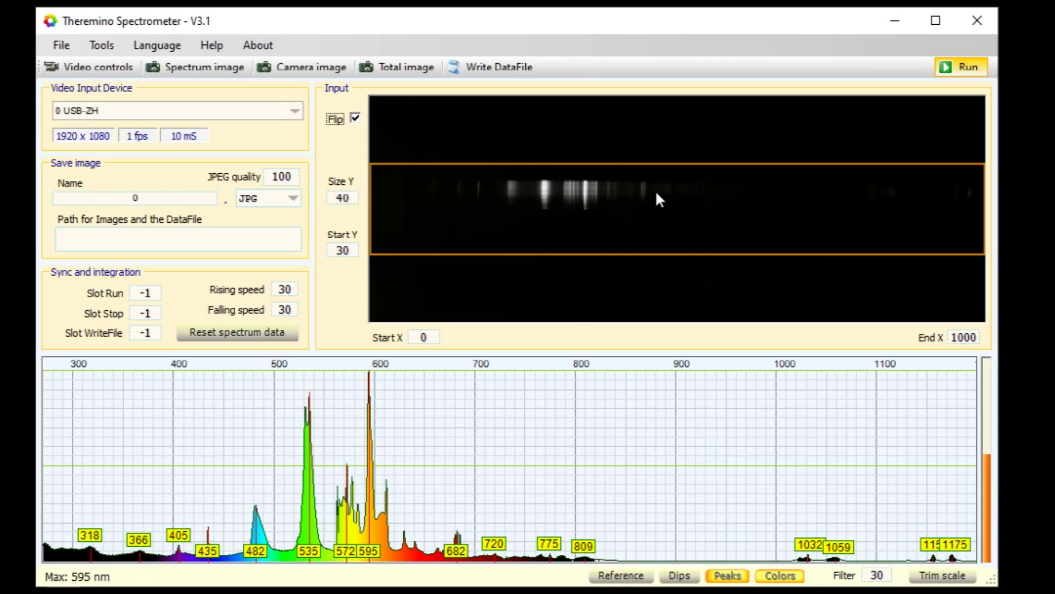
{"action": "double_click", "coordinate": [332, 198]}
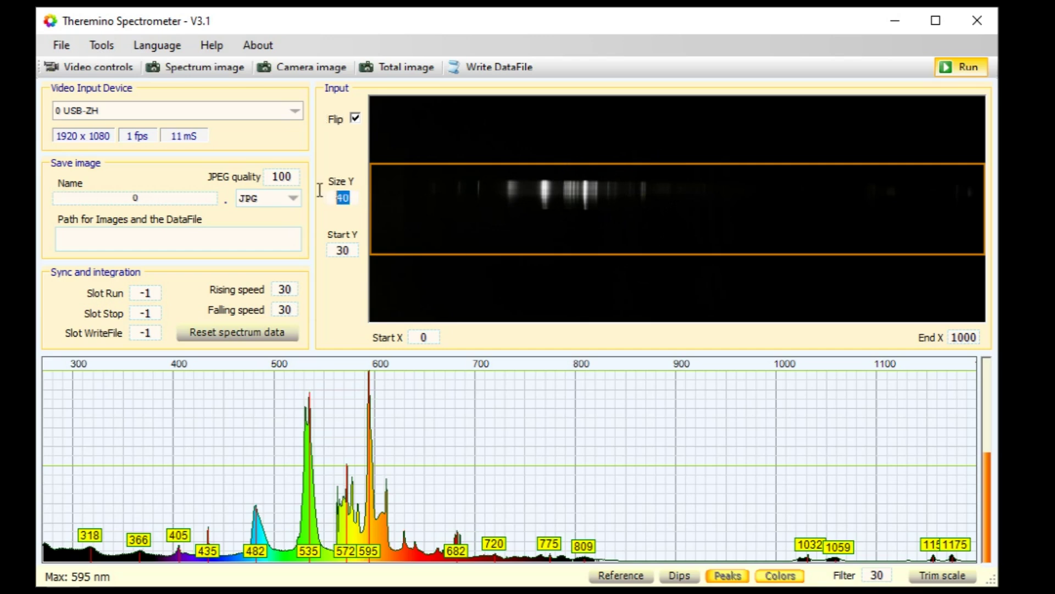
{"action": "type", "text": "20"}
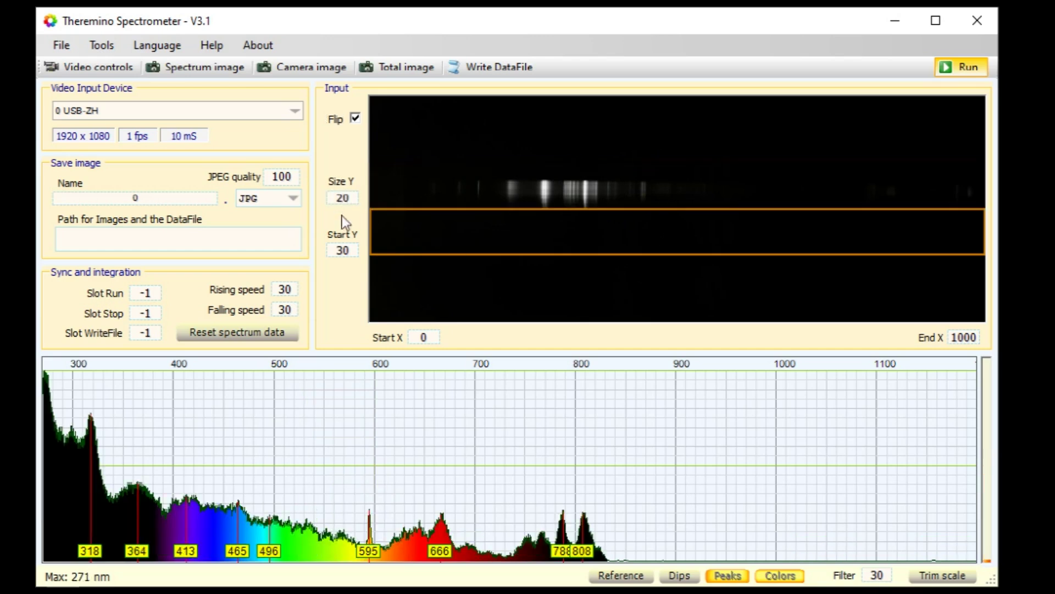
{"action": "left_click_drag", "start_coordinate": [359, 252], "coordinate": [319, 245]}
{"action": "type", "text": "45"}
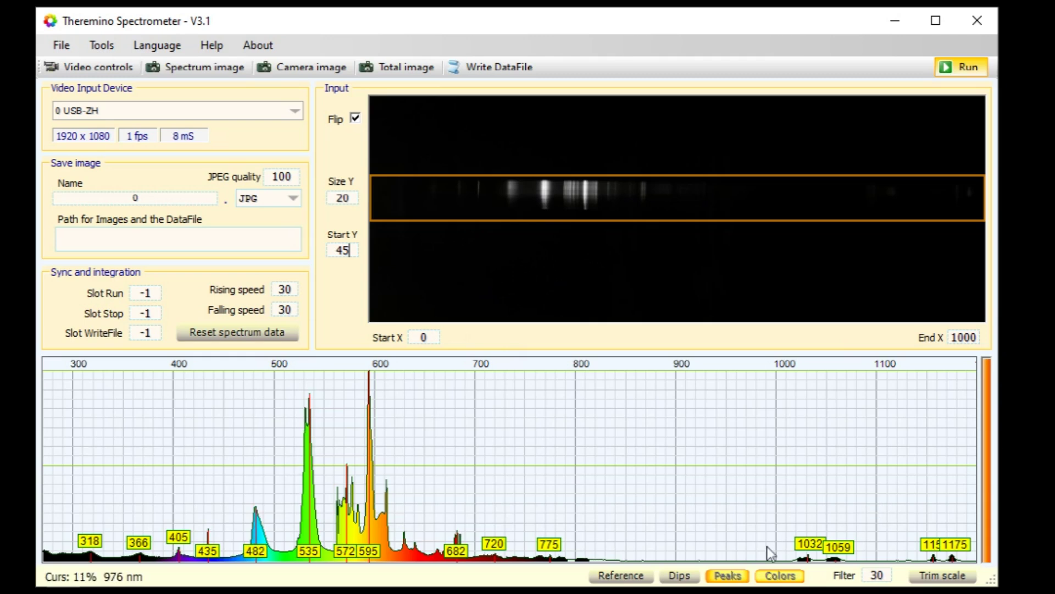
Step: Turn off the color fill of the spectrum graph
{"action": "left_click", "coordinate": [802, 582]}
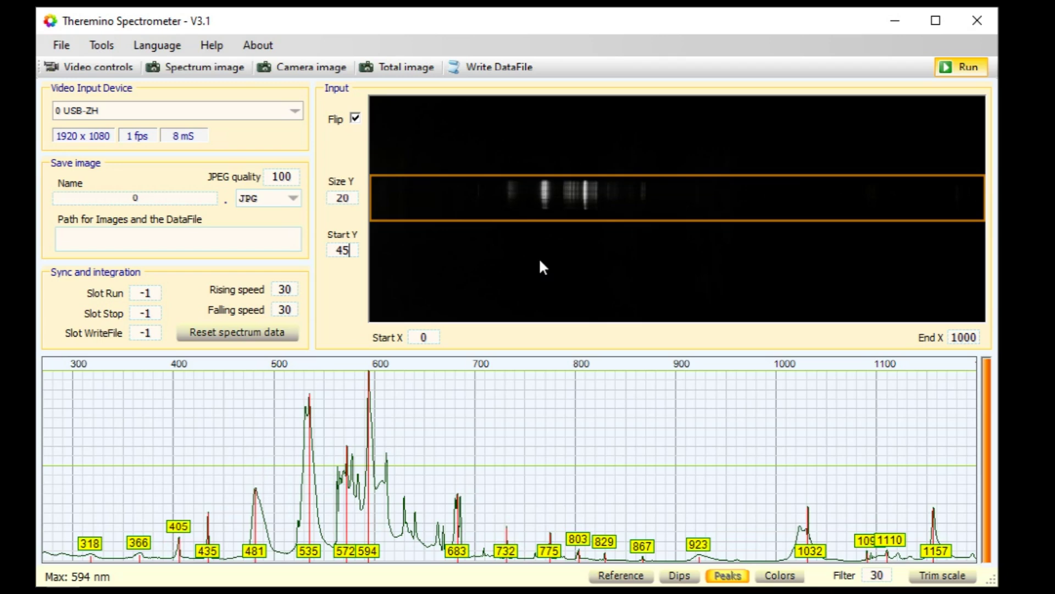
Step: Set the manual trim points to 546.5 nm for the first and 611.6 nm for the second
{"action": "left_click", "coordinate": [100, 44]}
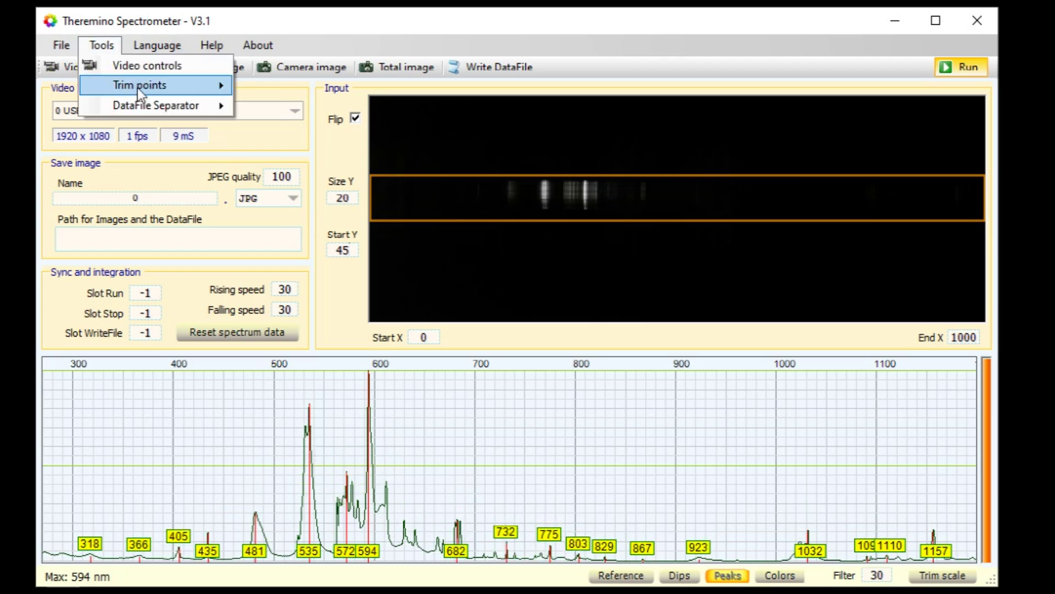
{"action": "mouse_move", "coordinate": [138, 88]}
{"action": "left_click", "coordinate": [287, 127]}
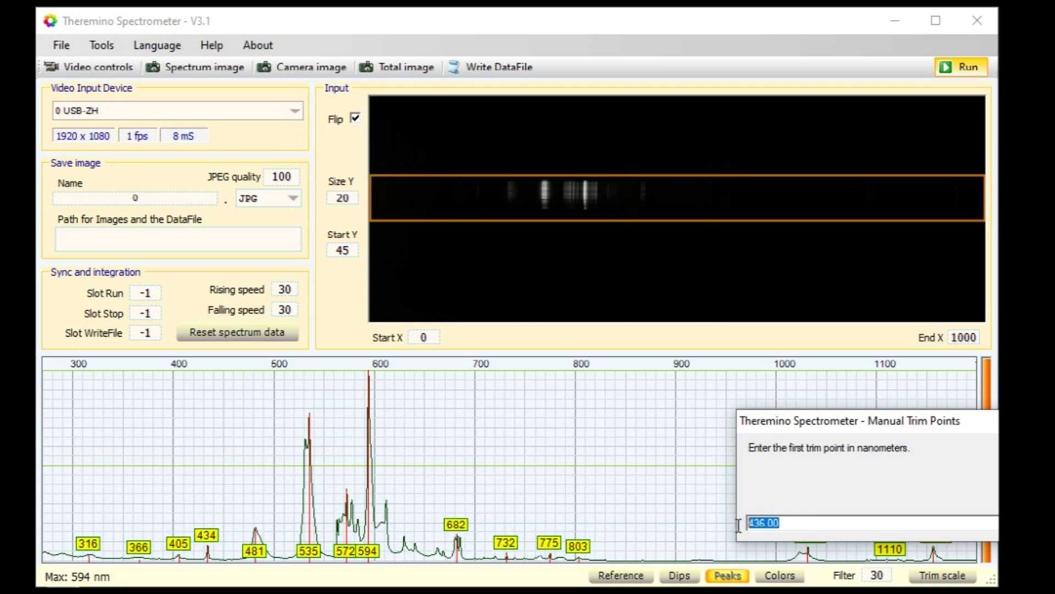
{"action": "type", "text": "546.5"}
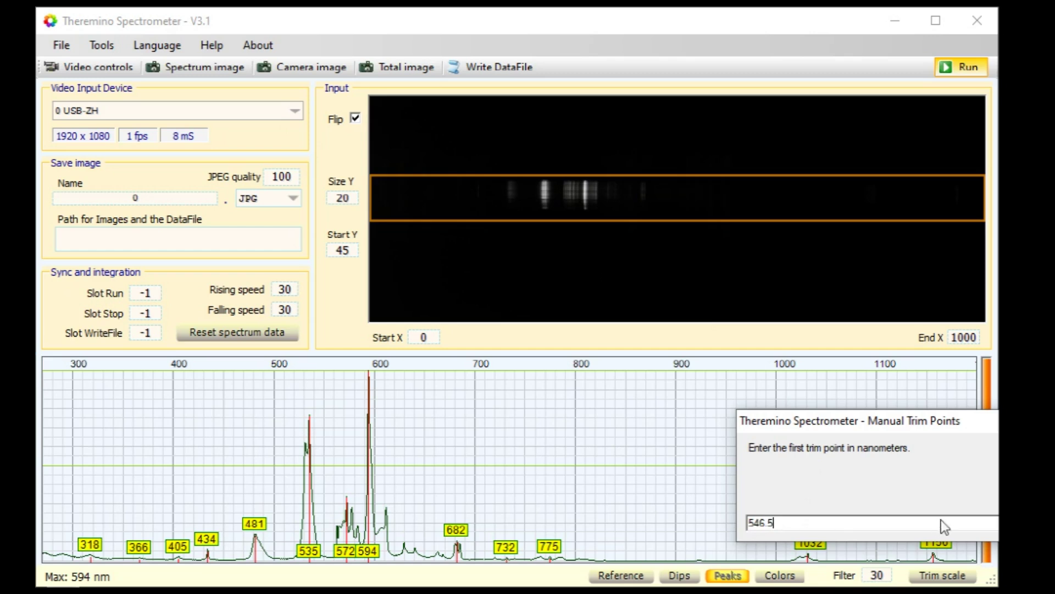
{"action": "key", "text": "Return"}
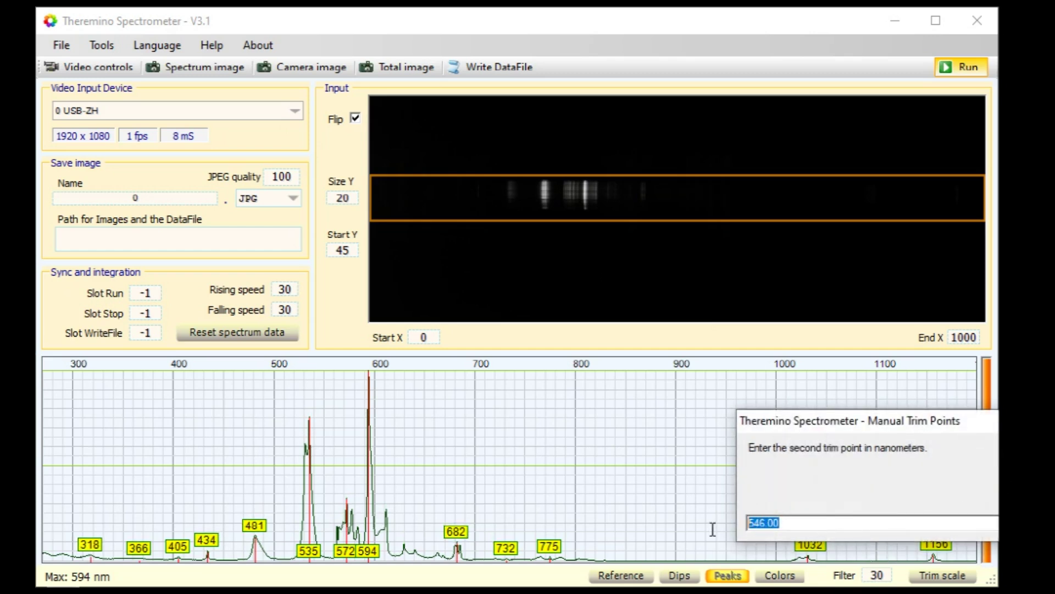
{"action": "type", "text": "611."}
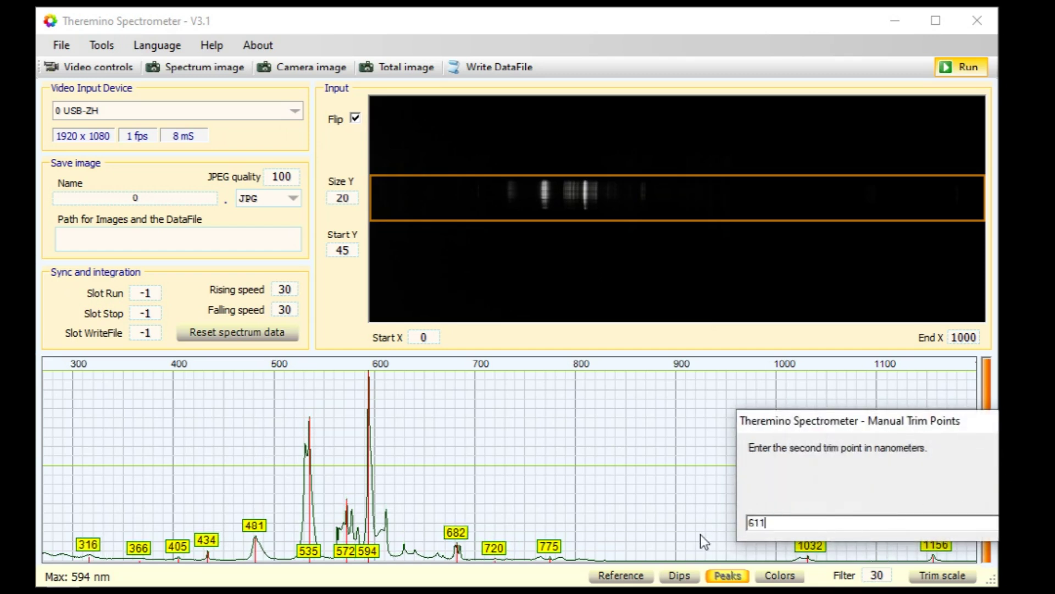
{"action": "type", "text": "5"}
{"action": "key", "text": "Return"}
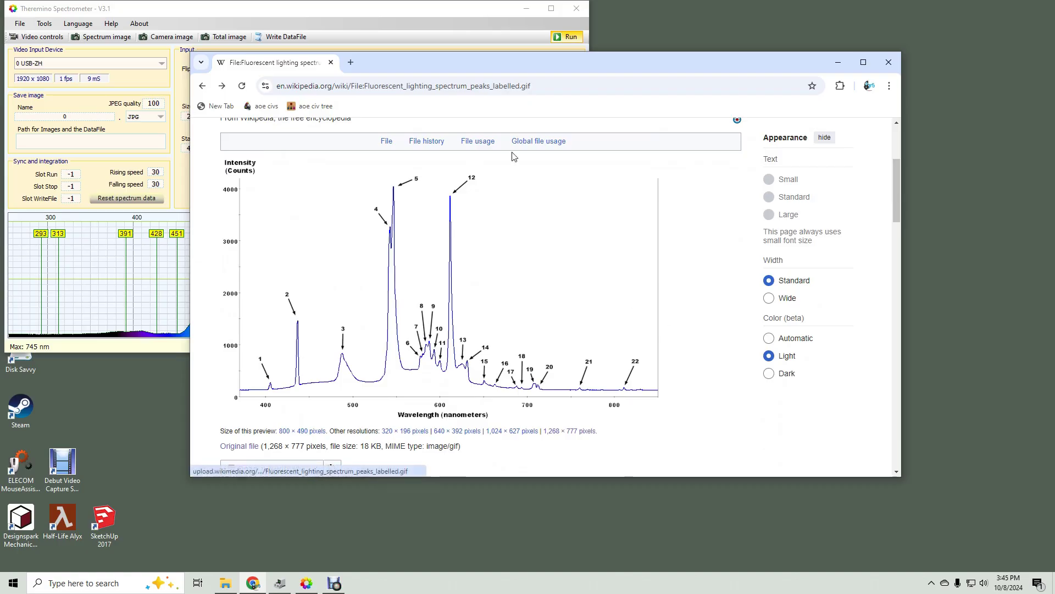
Step: Examine the numbered peaks of the fluorescent lighting spectrum on its Wikipedia file page in the browser
{"action": "left_click", "coordinate": [536, 86]}
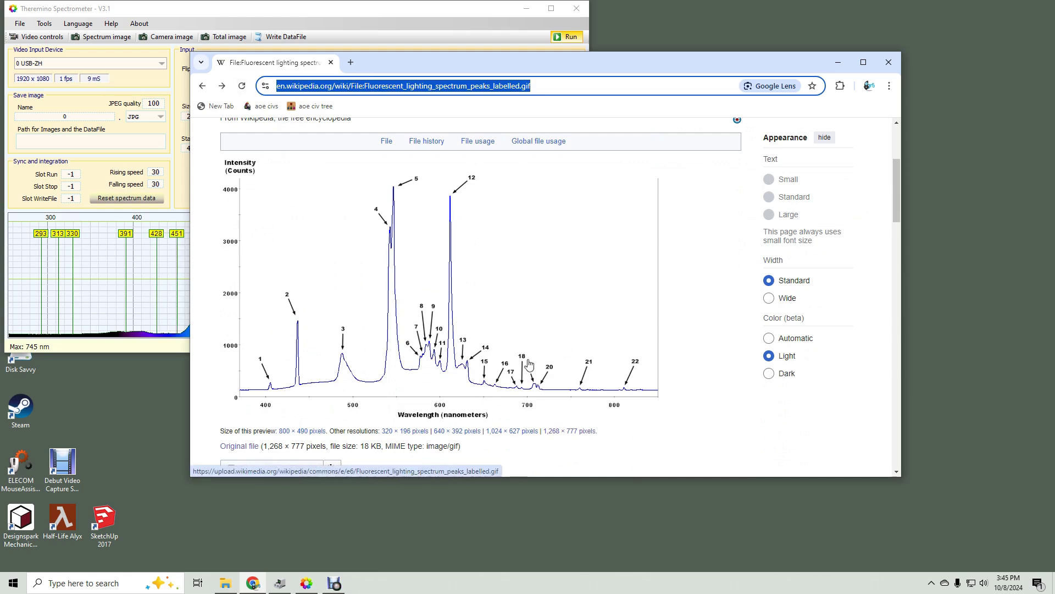
{"action": "scroll", "coordinate": [632, 426], "scroll_direction": "down", "scroll_amount": 5}
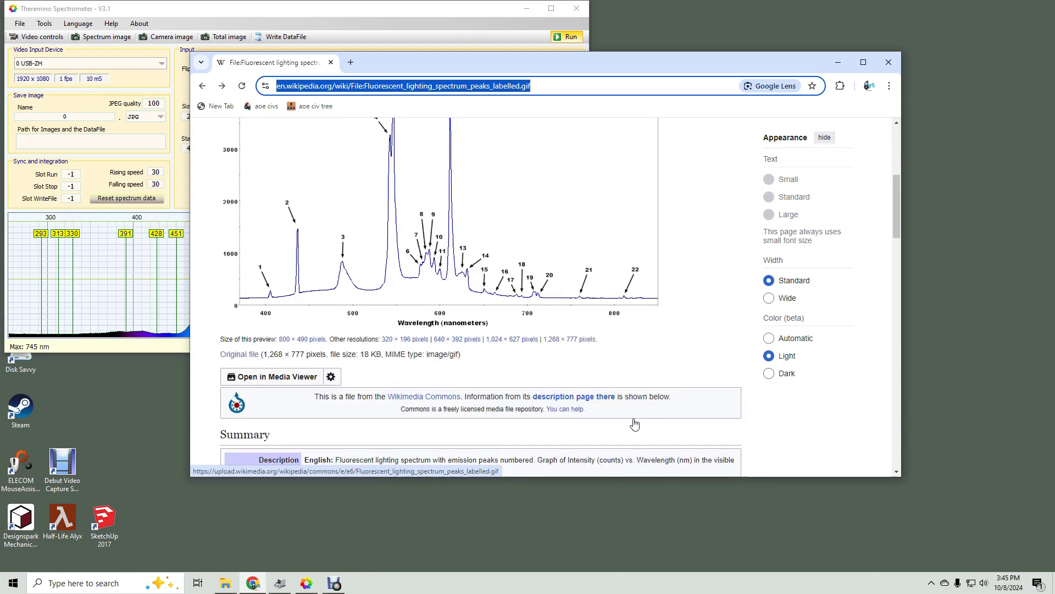
{"action": "scroll", "coordinate": [641, 190], "scroll_direction": "up", "scroll_amount": 3}
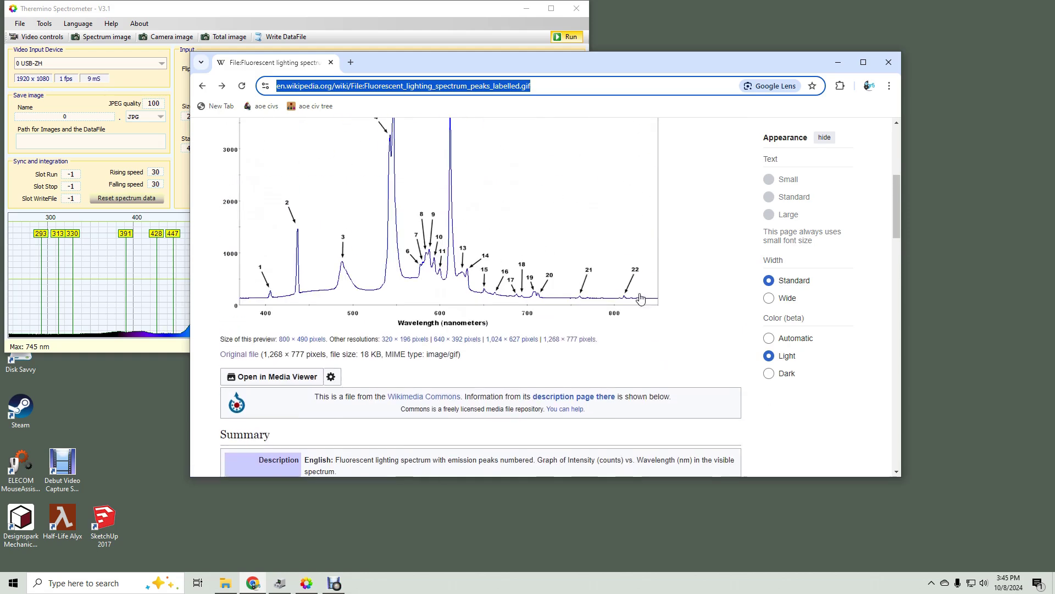
{"action": "scroll", "coordinate": [637, 308], "scroll_direction": "down", "scroll_amount": 9}
{"action": "scroll", "coordinate": [635, 309], "scroll_direction": "up", "scroll_amount": 6}
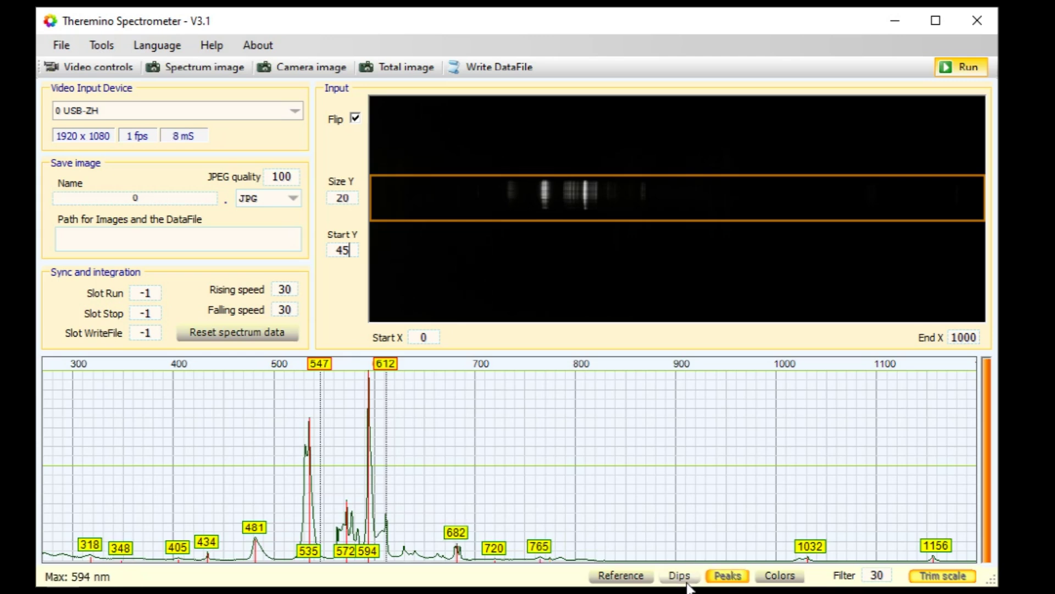
Step: Align the 547 trim marker with the tall green mercury peak and the 612 marker with the tallest orange-red peak
{"action": "left_click_drag", "start_coordinate": [331, 365], "coordinate": [302, 385]}
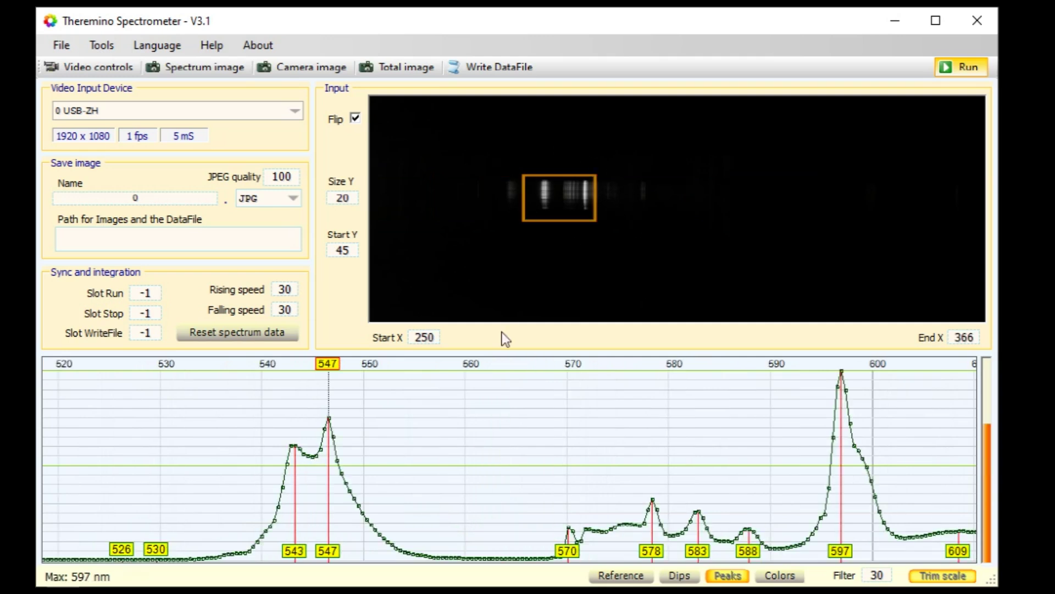
{"action": "mouse_move", "coordinate": [334, 364]}
{"action": "left_mouse_down"}
{"action": "mouse_move", "coordinate": [319, 366]}
{"action": "mouse_move", "coordinate": [335, 376]}
{"action": "left_mouse_up"}
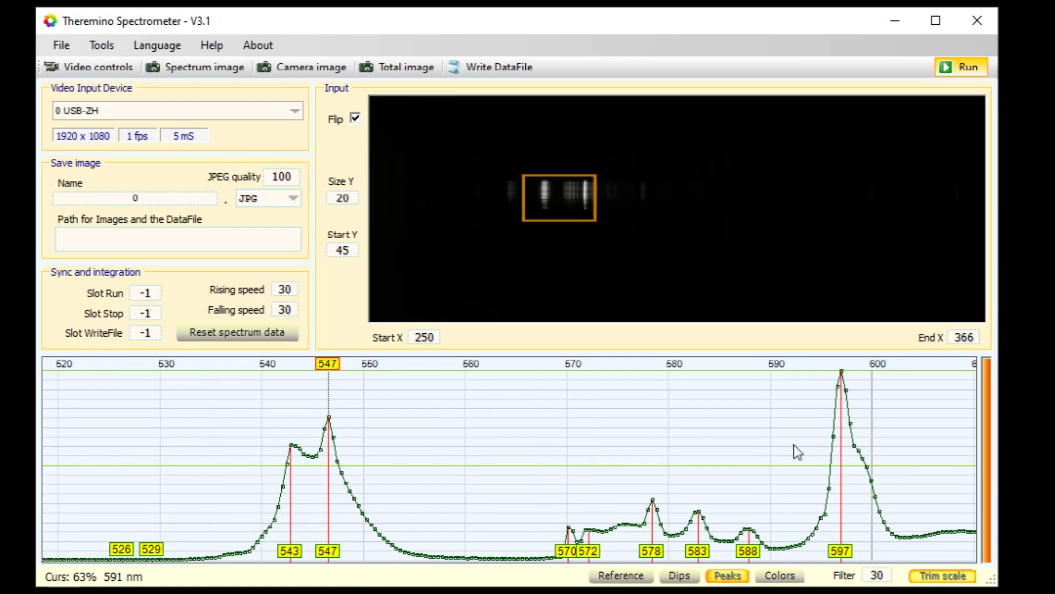
{"action": "left_click_drag", "start_coordinate": [889, 431], "coordinate": [544, 439]}
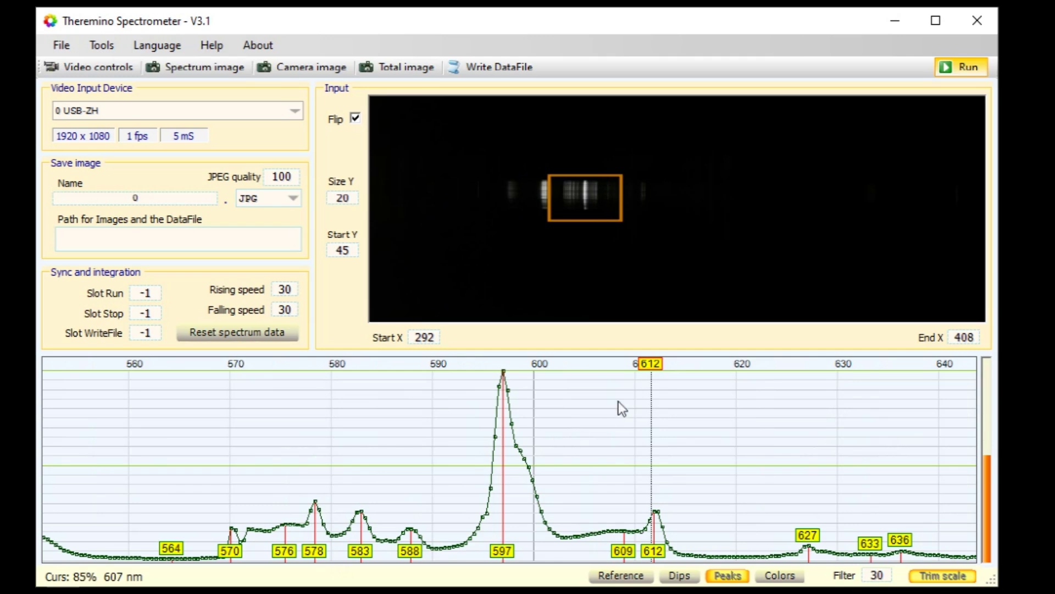
{"action": "left_click_drag", "start_coordinate": [665, 370], "coordinate": [561, 369]}
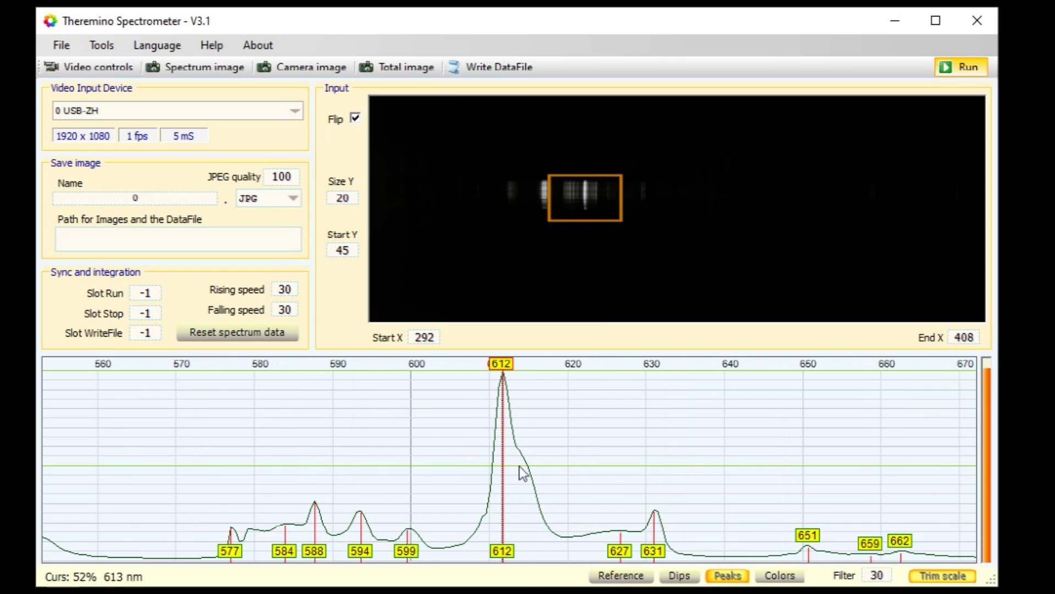
Step: Turn on the color fill of the full spectrum graph and turn off Trim scale
{"action": "scroll", "coordinate": [480, 444], "scroll_direction": "down", "scroll_amount": 4}
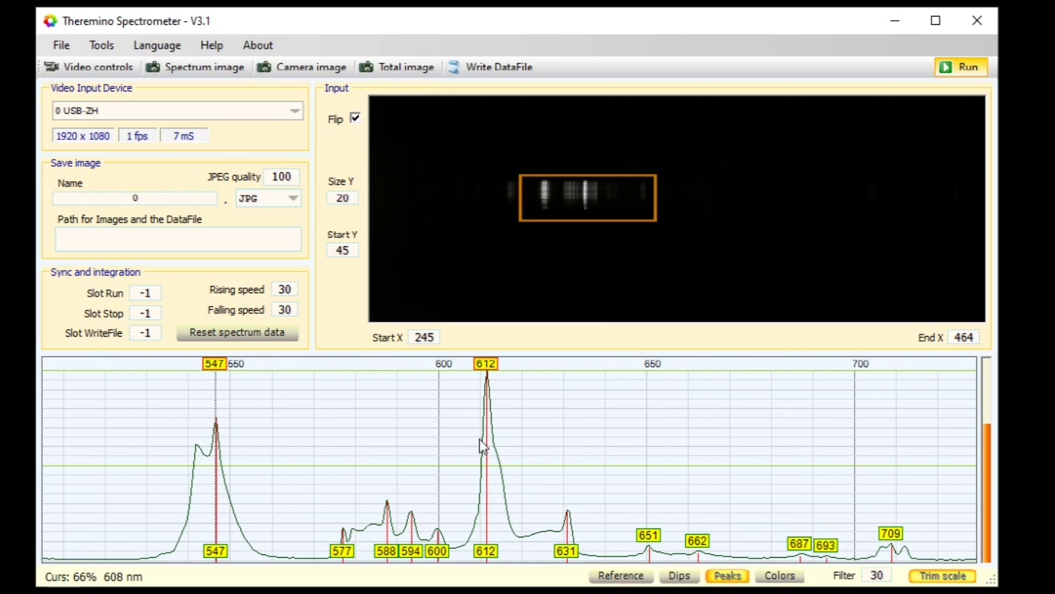
{"action": "scroll", "coordinate": [372, 434], "scroll_direction": "down", "scroll_amount": 3}
{"action": "scroll", "coordinate": [371, 434], "scroll_direction": "down", "scroll_amount": 3}
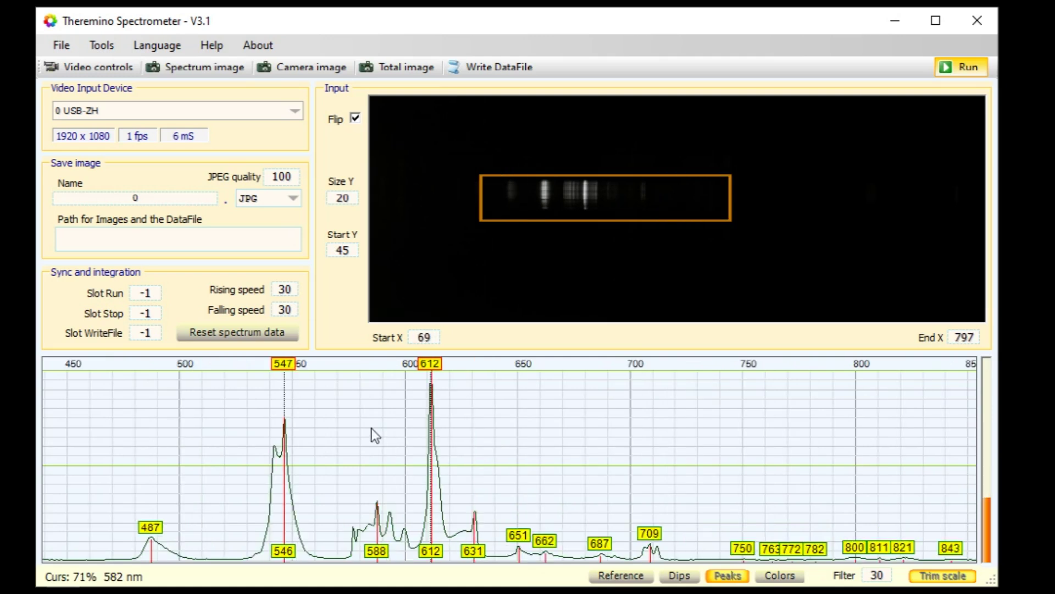
{"action": "scroll", "coordinate": [371, 434], "scroll_direction": "down", "scroll_amount": 2}
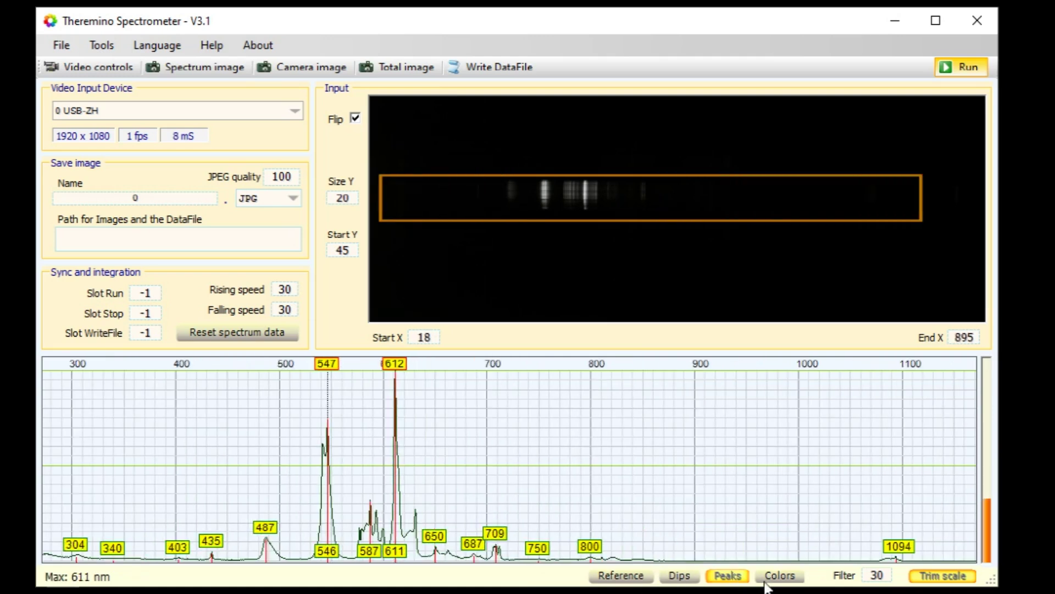
{"action": "left_click", "coordinate": [783, 578]}
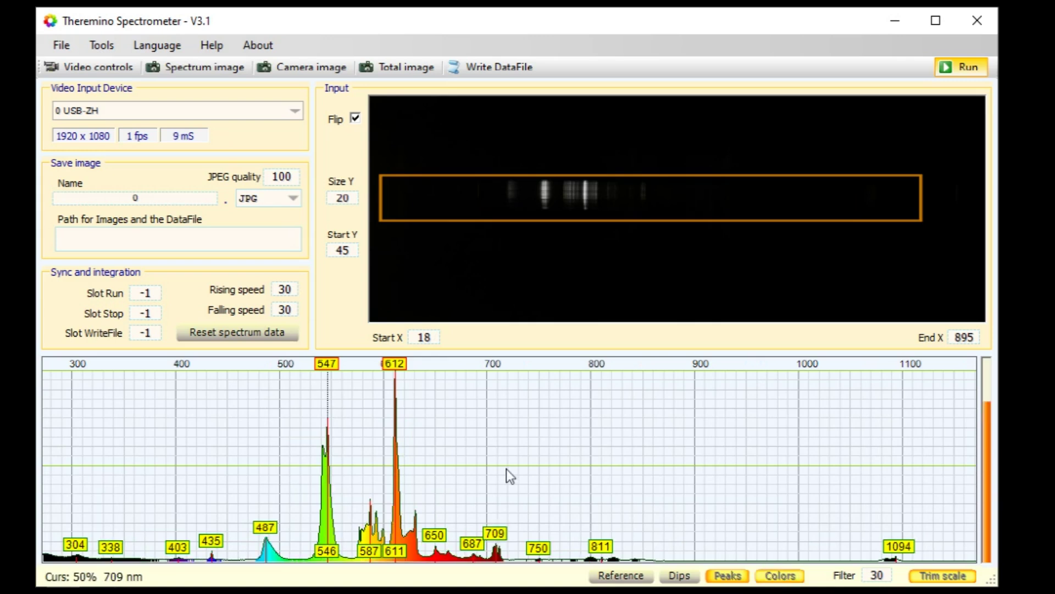
{"action": "left_click", "coordinate": [950, 582]}
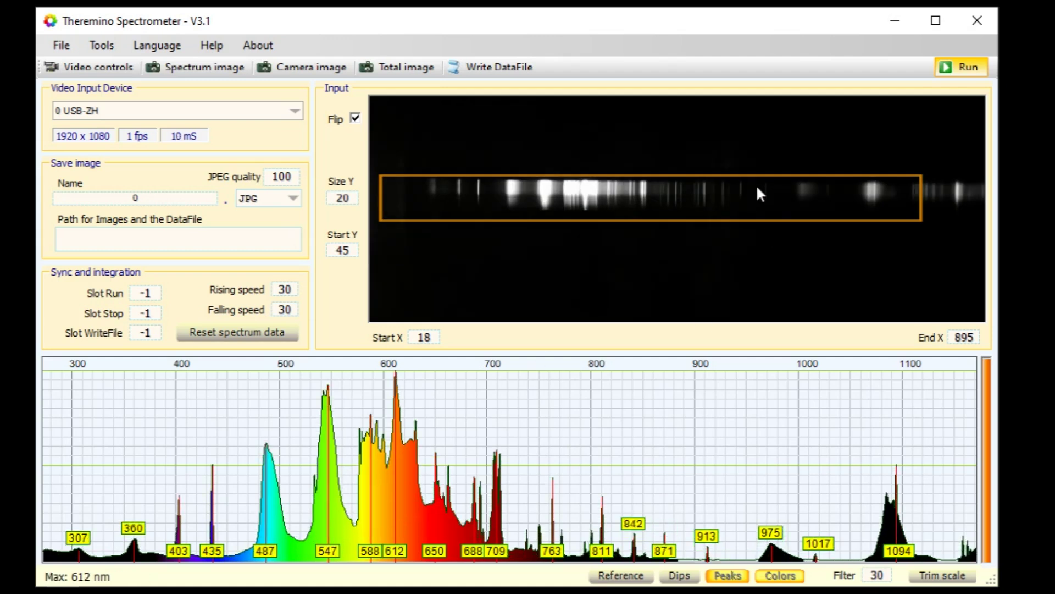
Step: Label the dips of the spectrum instead of its peaks
{"action": "scroll", "coordinate": [907, 437], "scroll_direction": "down", "scroll_amount": 3}
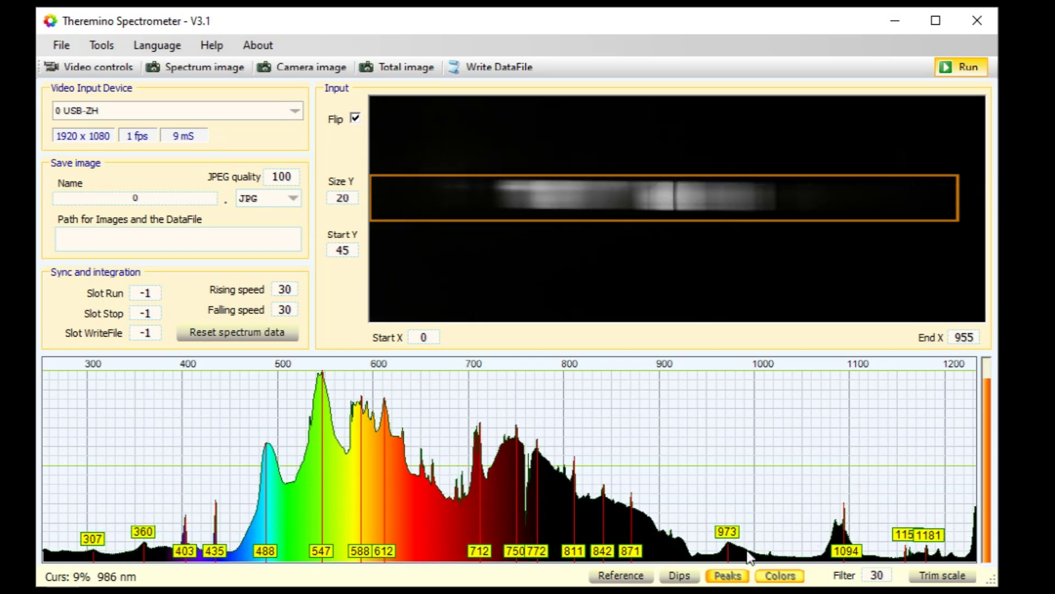
{"action": "left_click", "coordinate": [727, 576]}
{"action": "left_click", "coordinate": [695, 581]}
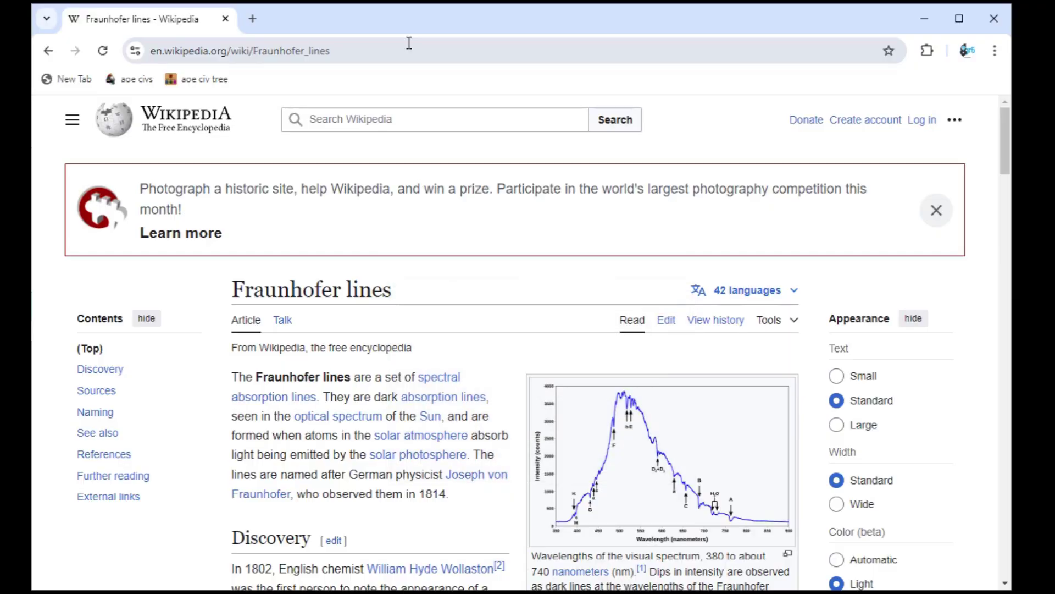
Step: Look up the wavelength of the hydrogen-alpha C line in Wikipedia's Fraunhofer lines table in the browser
{"action": "left_click", "coordinate": [409, 43]}
{"action": "left_click_drag", "start_coordinate": [401, 268], "coordinate": [203, 287]}
{"action": "scroll", "coordinate": [380, 332], "scroll_direction": "down", "scroll_amount": 10}
{"action": "scroll", "coordinate": [381, 332], "scroll_direction": "down", "scroll_amount": 12}
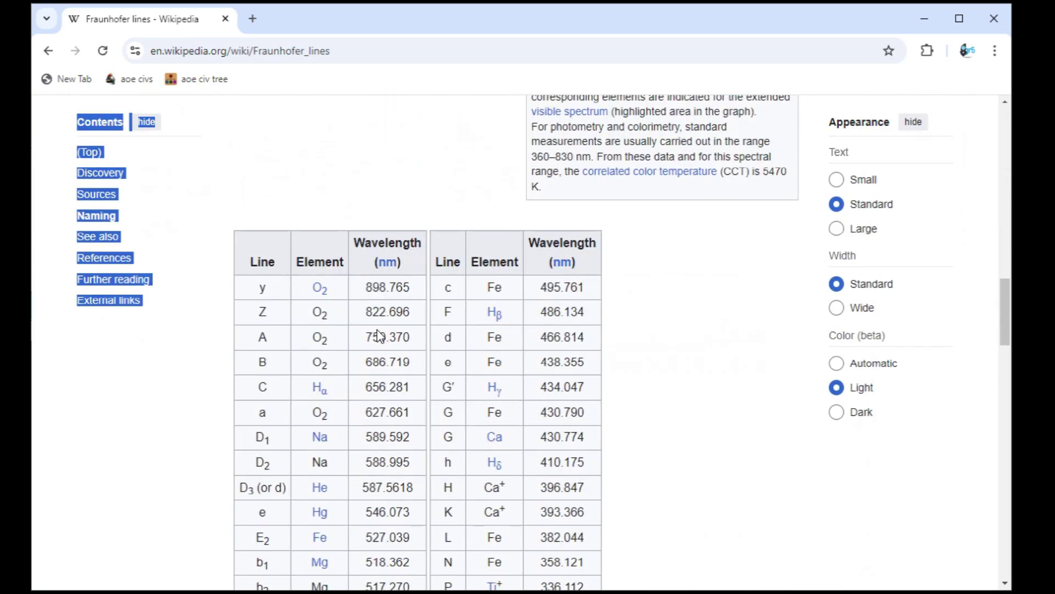
{"action": "left_click_drag", "start_coordinate": [413, 388], "coordinate": [367, 394]}
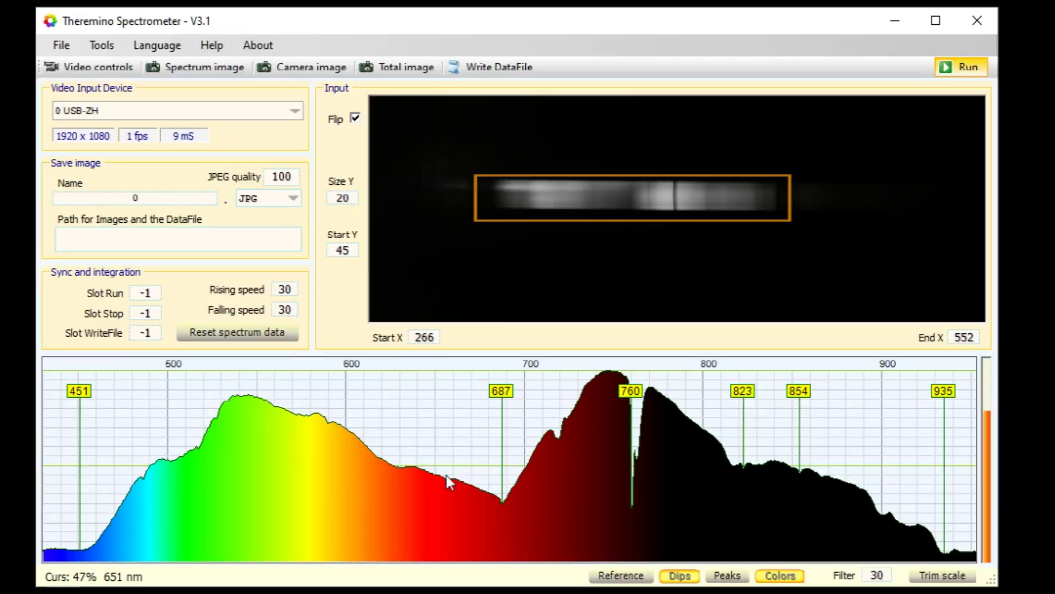
Step: Set the manual trim points again, keeping the first at 546.5 nm and changing the second to 656.3 nm
{"action": "scroll", "coordinate": [447, 476], "scroll_direction": "up", "scroll_amount": 3}
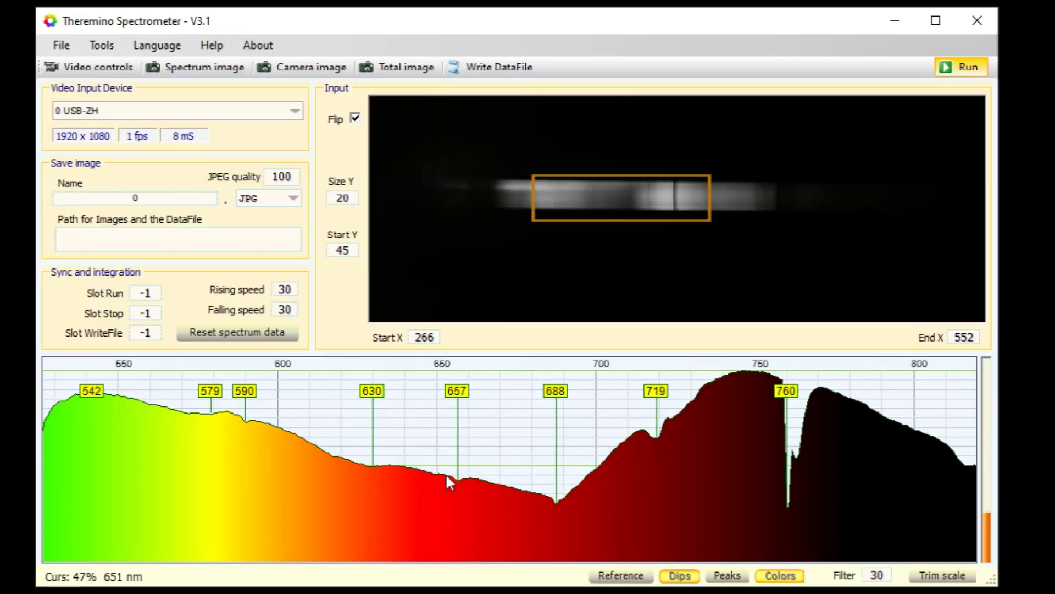
{"action": "scroll", "coordinate": [447, 476], "scroll_direction": "up", "scroll_amount": 2}
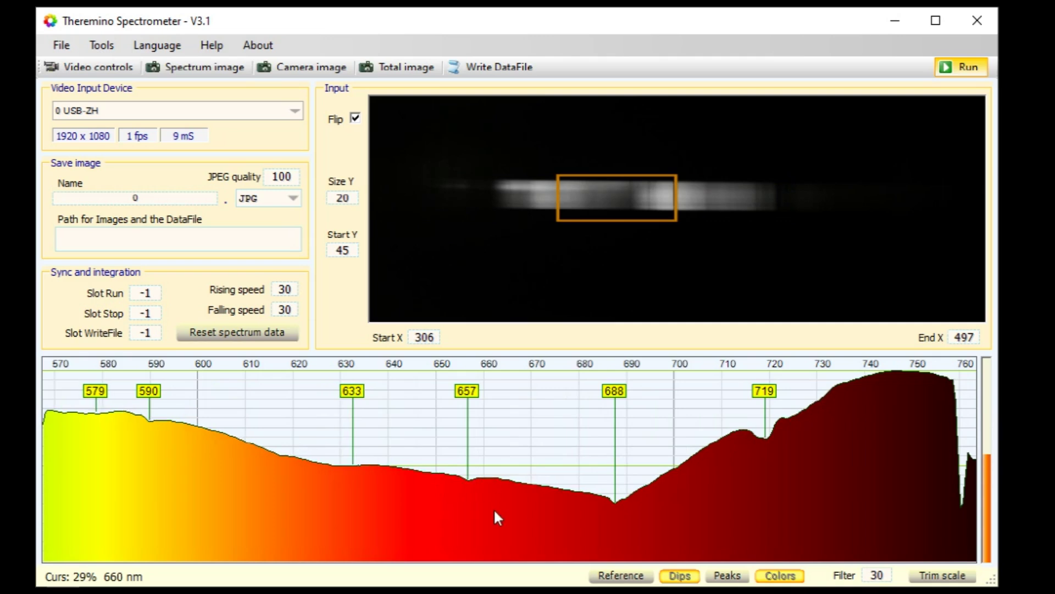
{"action": "left_click_drag", "start_coordinate": [493, 508], "coordinate": [549, 516]}
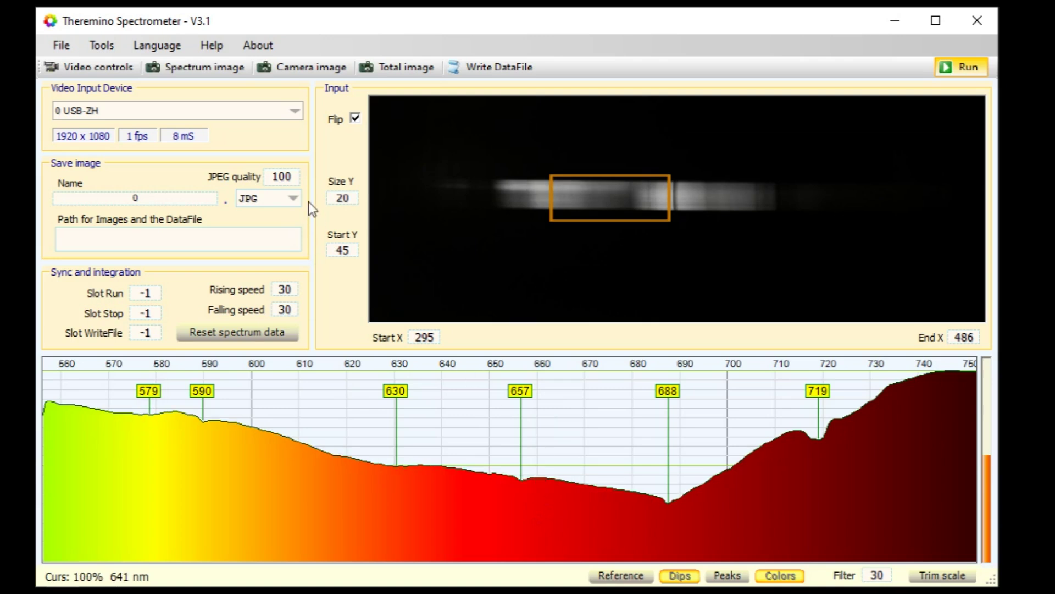
{"action": "left_click", "coordinate": [102, 45]}
{"action": "mouse_move", "coordinate": [203, 88]}
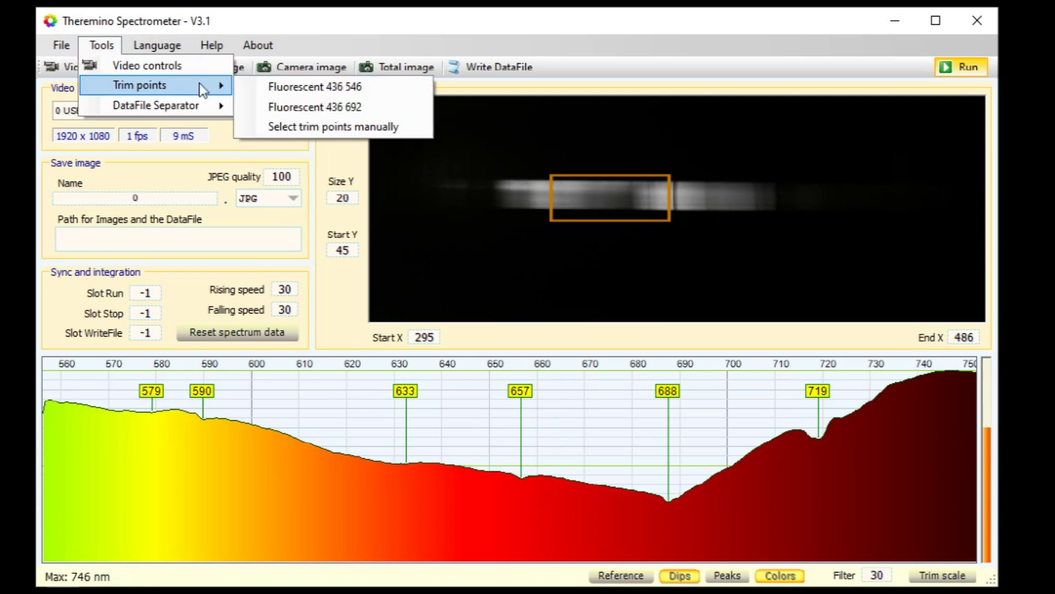
{"action": "left_click", "coordinate": [306, 124]}
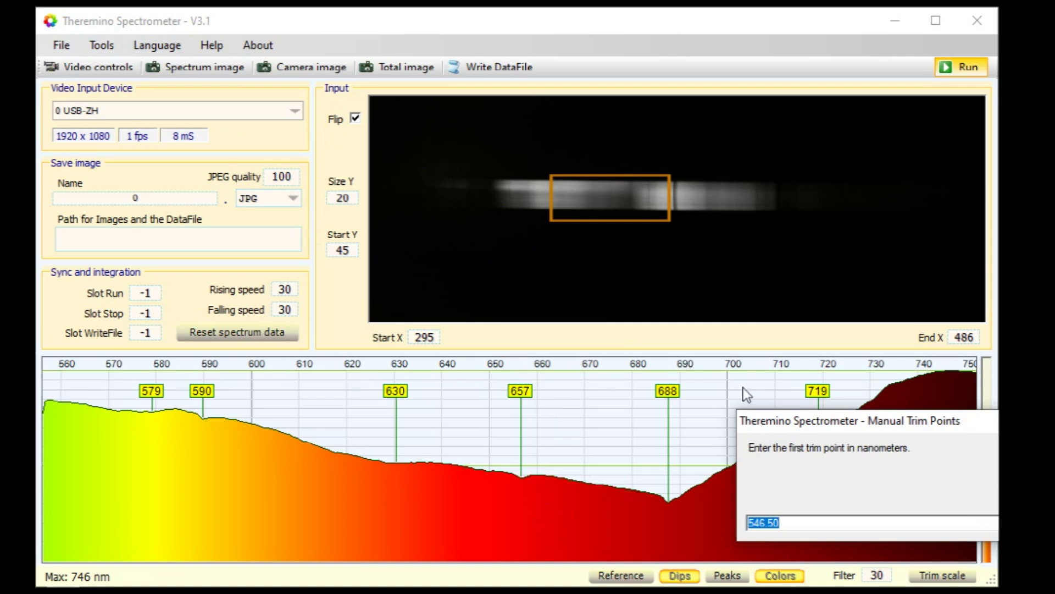
{"action": "key", "text": "Return"}
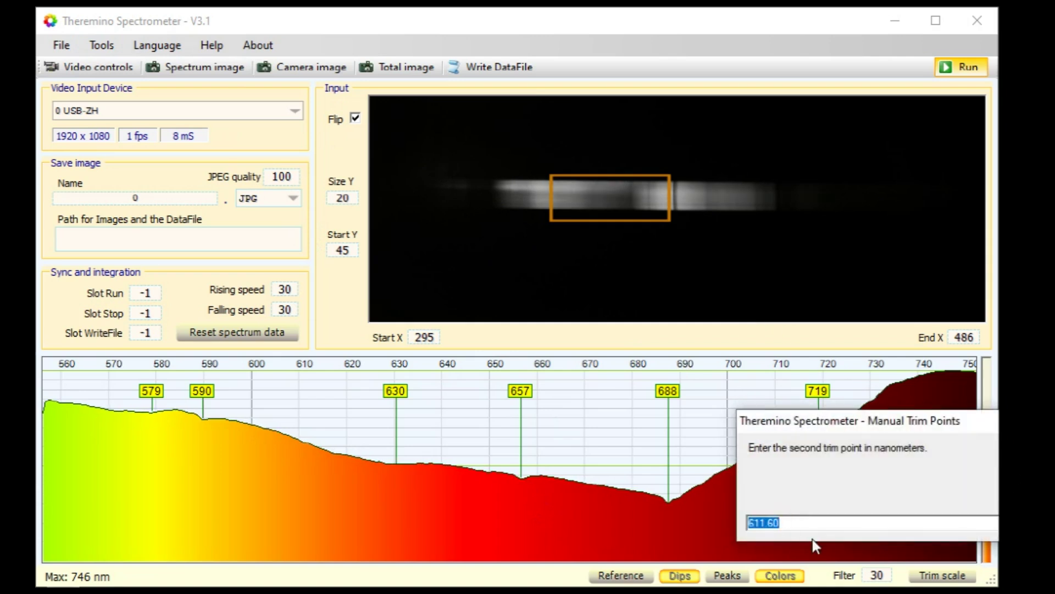
{"action": "type", "text": "656.3"}
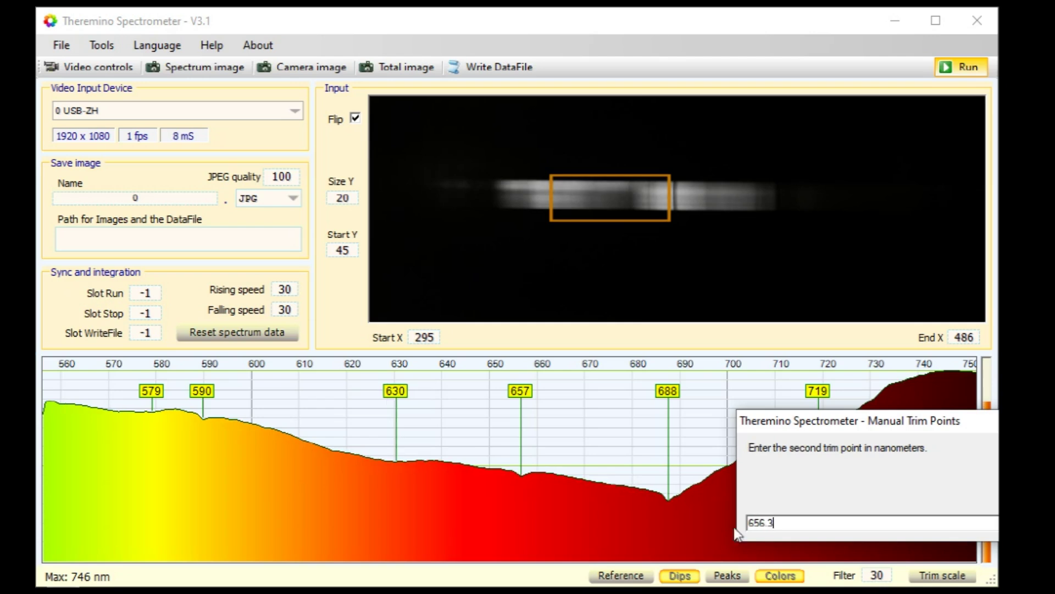
{"action": "key", "text": "Return"}
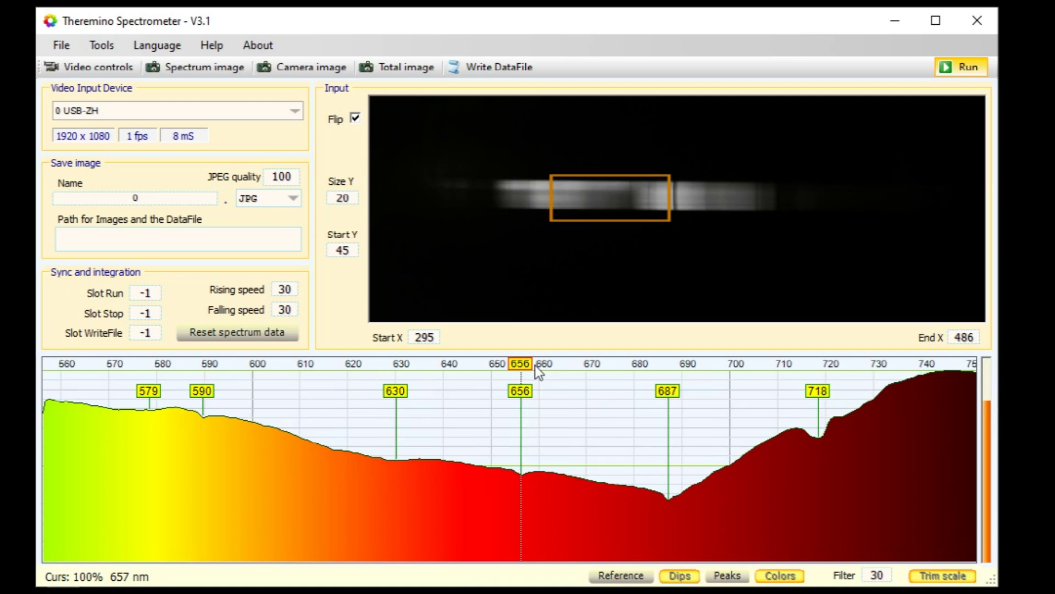
Step: Label the peaks of the spectrum instead of its dips and turn off Trim scale
{"action": "scroll", "coordinate": [539, 468], "scroll_direction": "up", "scroll_amount": 3}
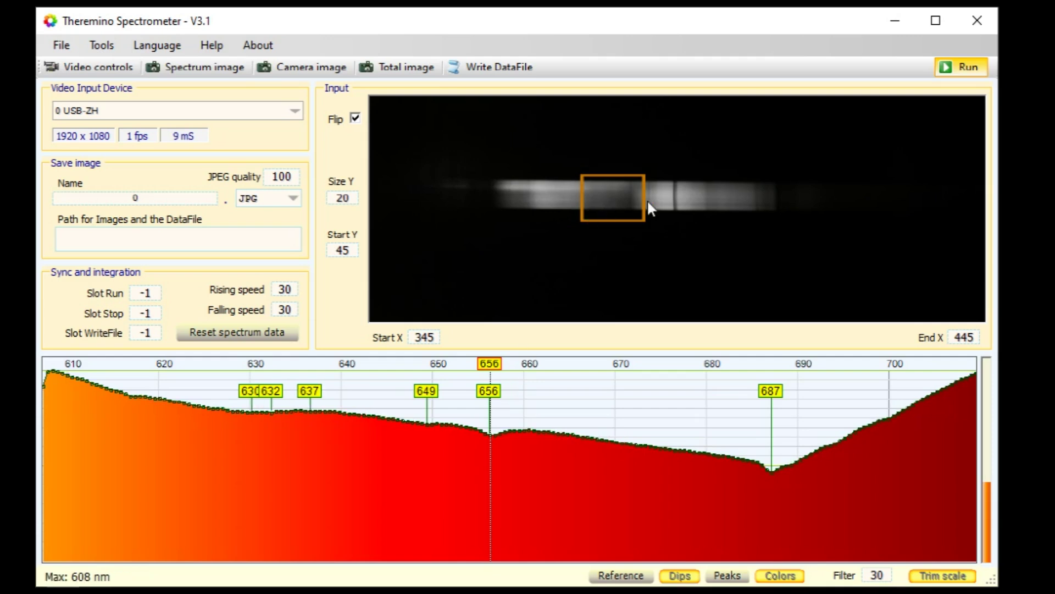
{"action": "scroll", "coordinate": [638, 441], "scroll_direction": "down", "scroll_amount": 10}
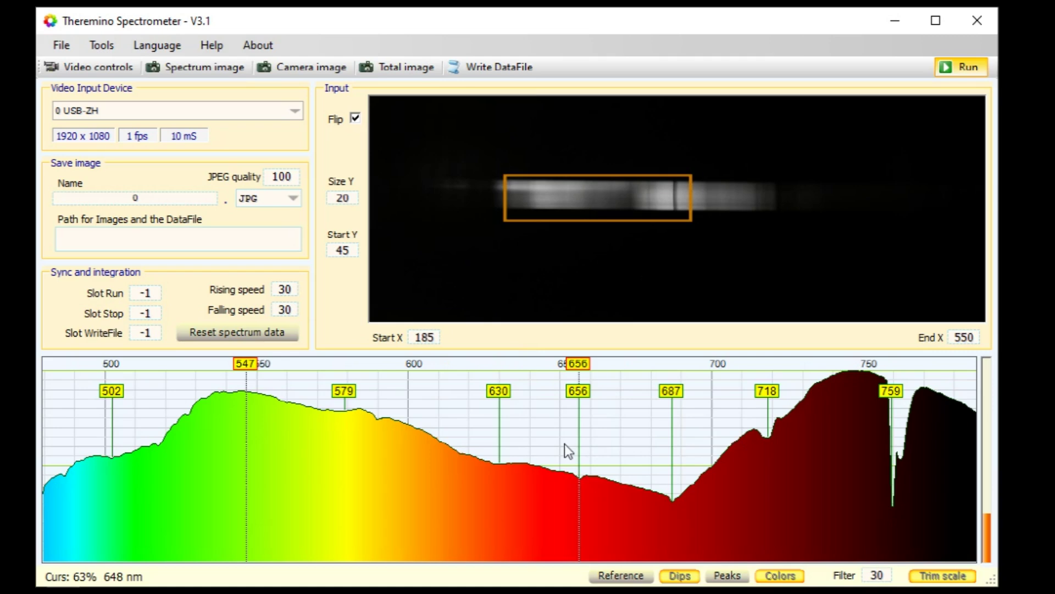
{"action": "scroll", "coordinate": [565, 443], "scroll_direction": "down", "scroll_amount": 5}
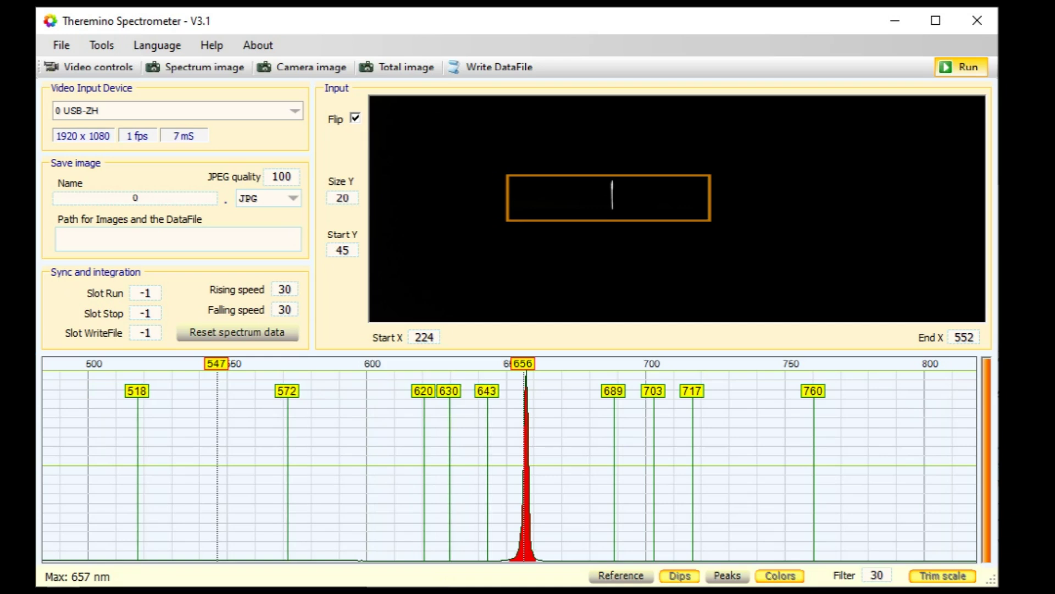
{"action": "left_click", "coordinate": [718, 577]}
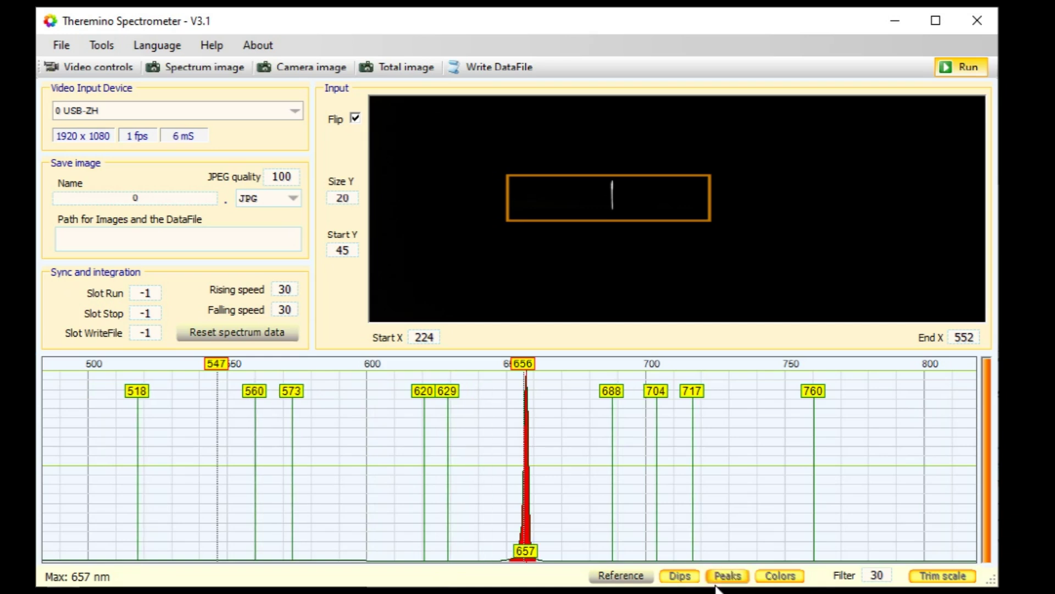
{"action": "left_click", "coordinate": [680, 575]}
{"action": "left_click", "coordinate": [970, 580]}
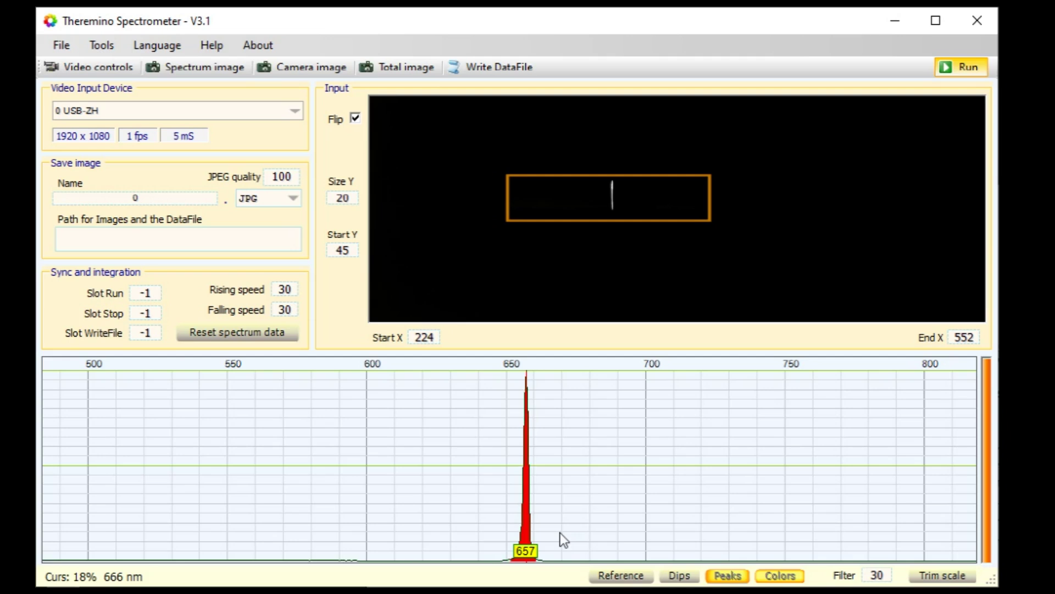
Step: Turn the dip labels back on alongside the peak labels
{"action": "left_click", "coordinate": [680, 575]}
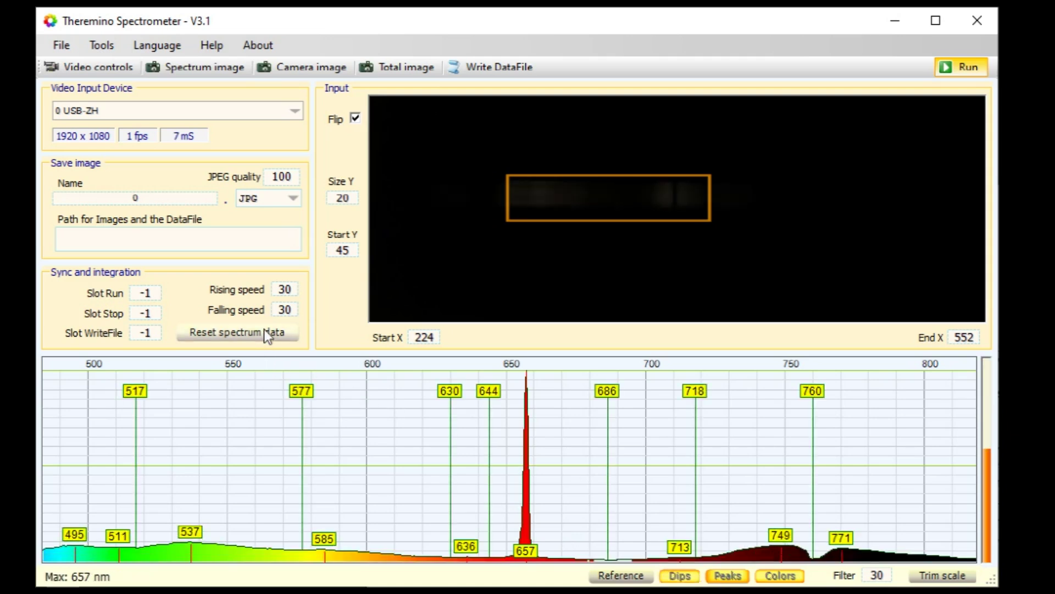